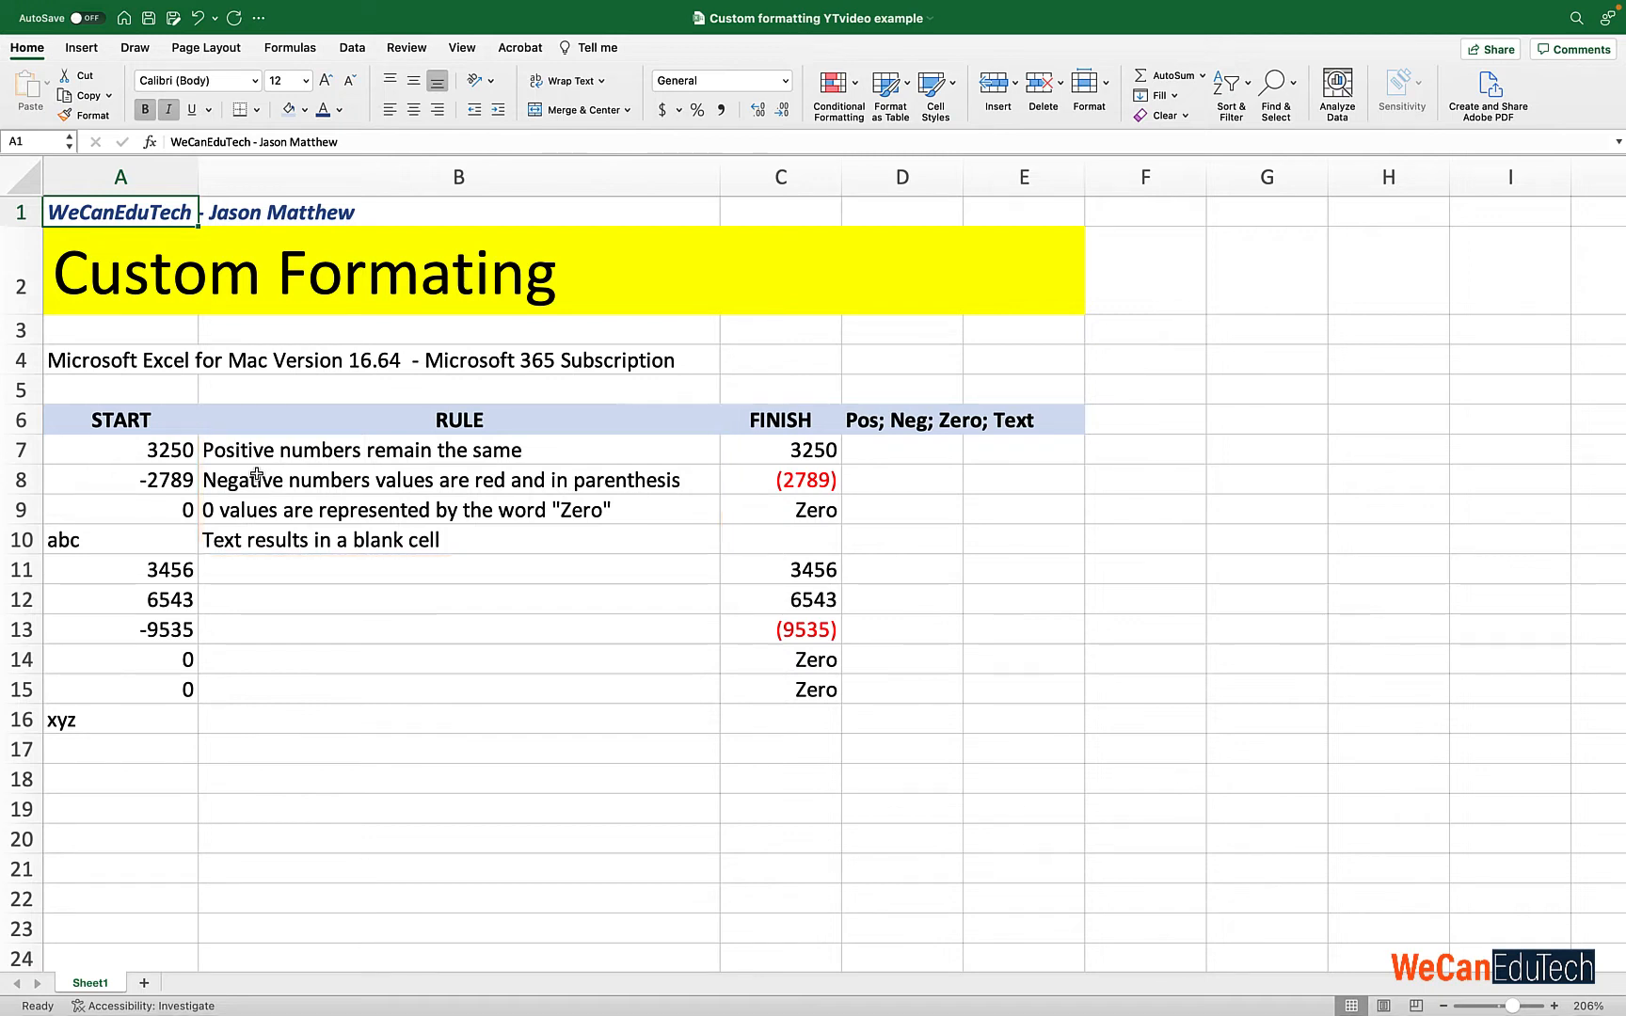
# Copy the START entries in A7:A16 and paste them with Values & Number Formatting into column D from D7
pyautogui.click(117, 368)
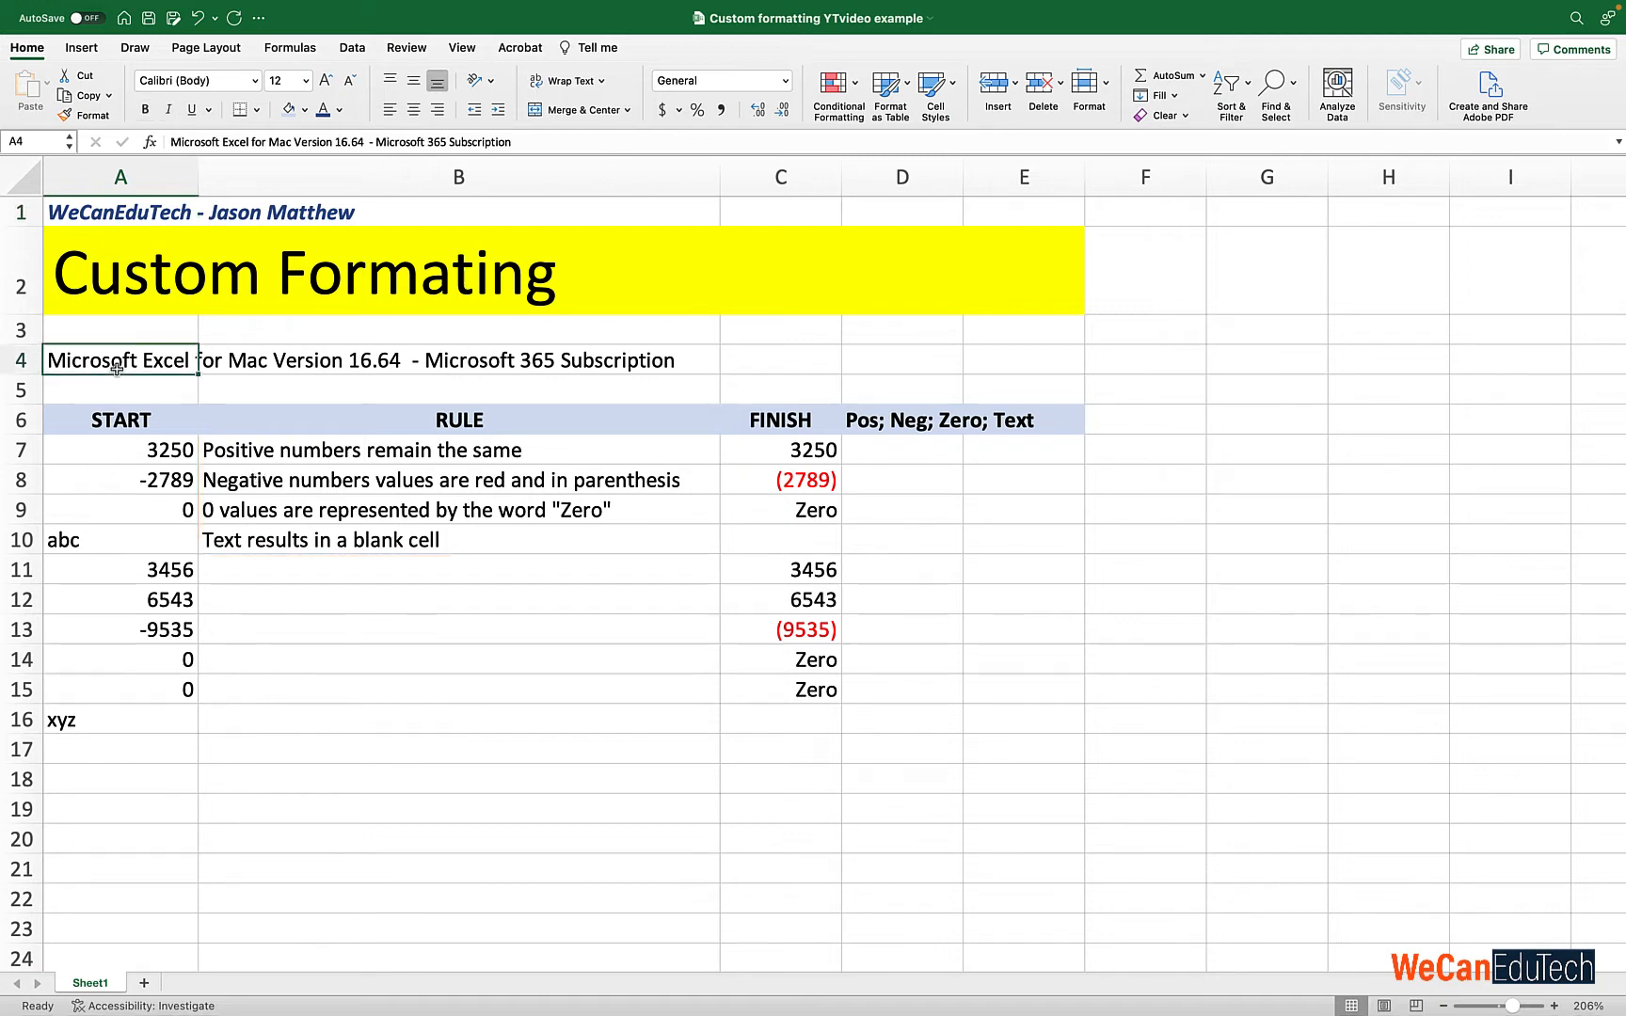
pyautogui.click(138, 441)
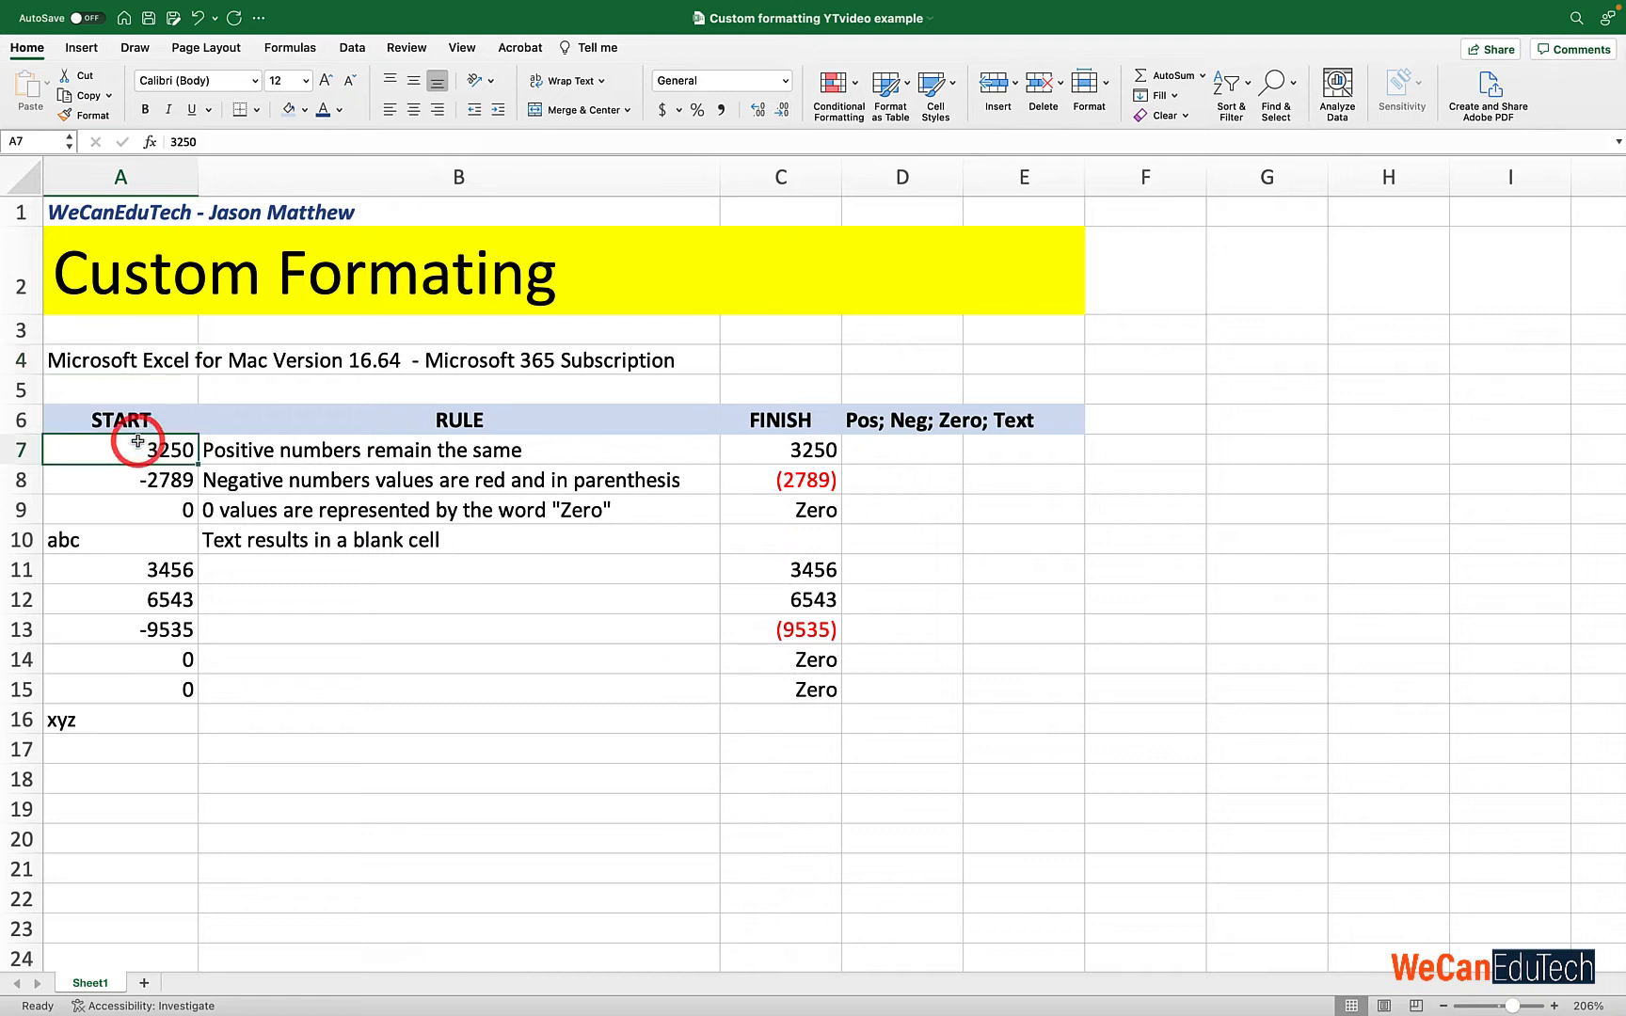
pyautogui.keyDown('shift'); pyautogui.click(160, 719); pyautogui.keyUp('shift')
pyautogui.rightClick(95, 457)
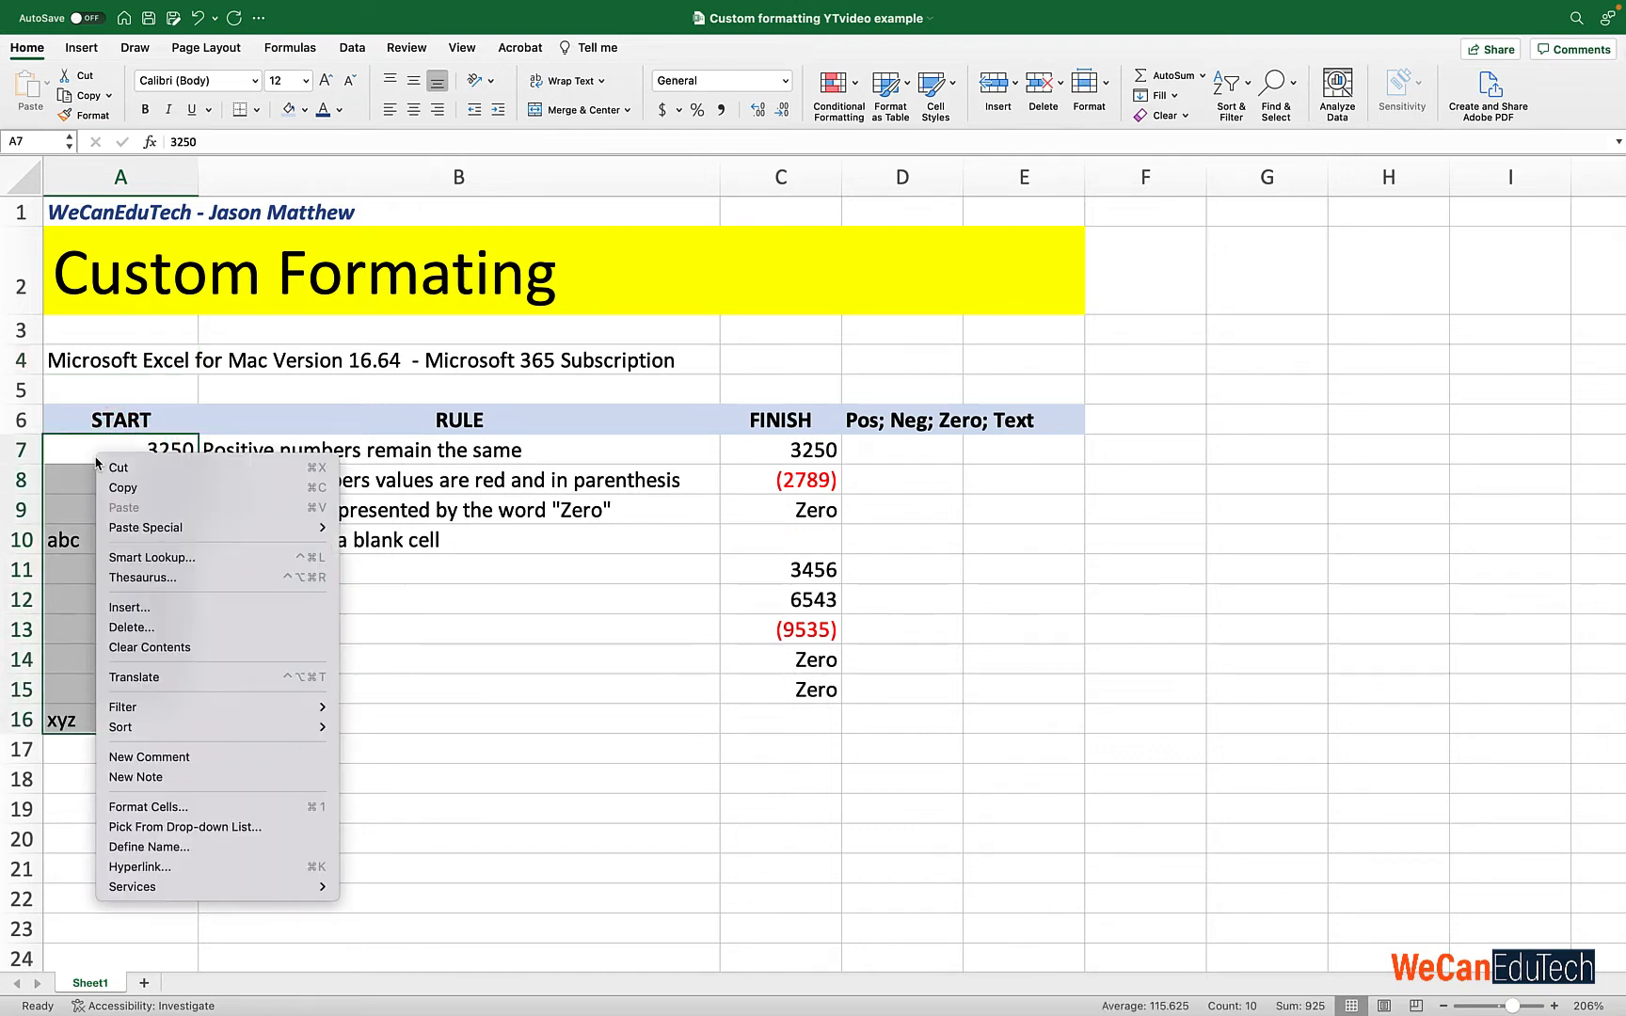
pyautogui.click(111, 491)
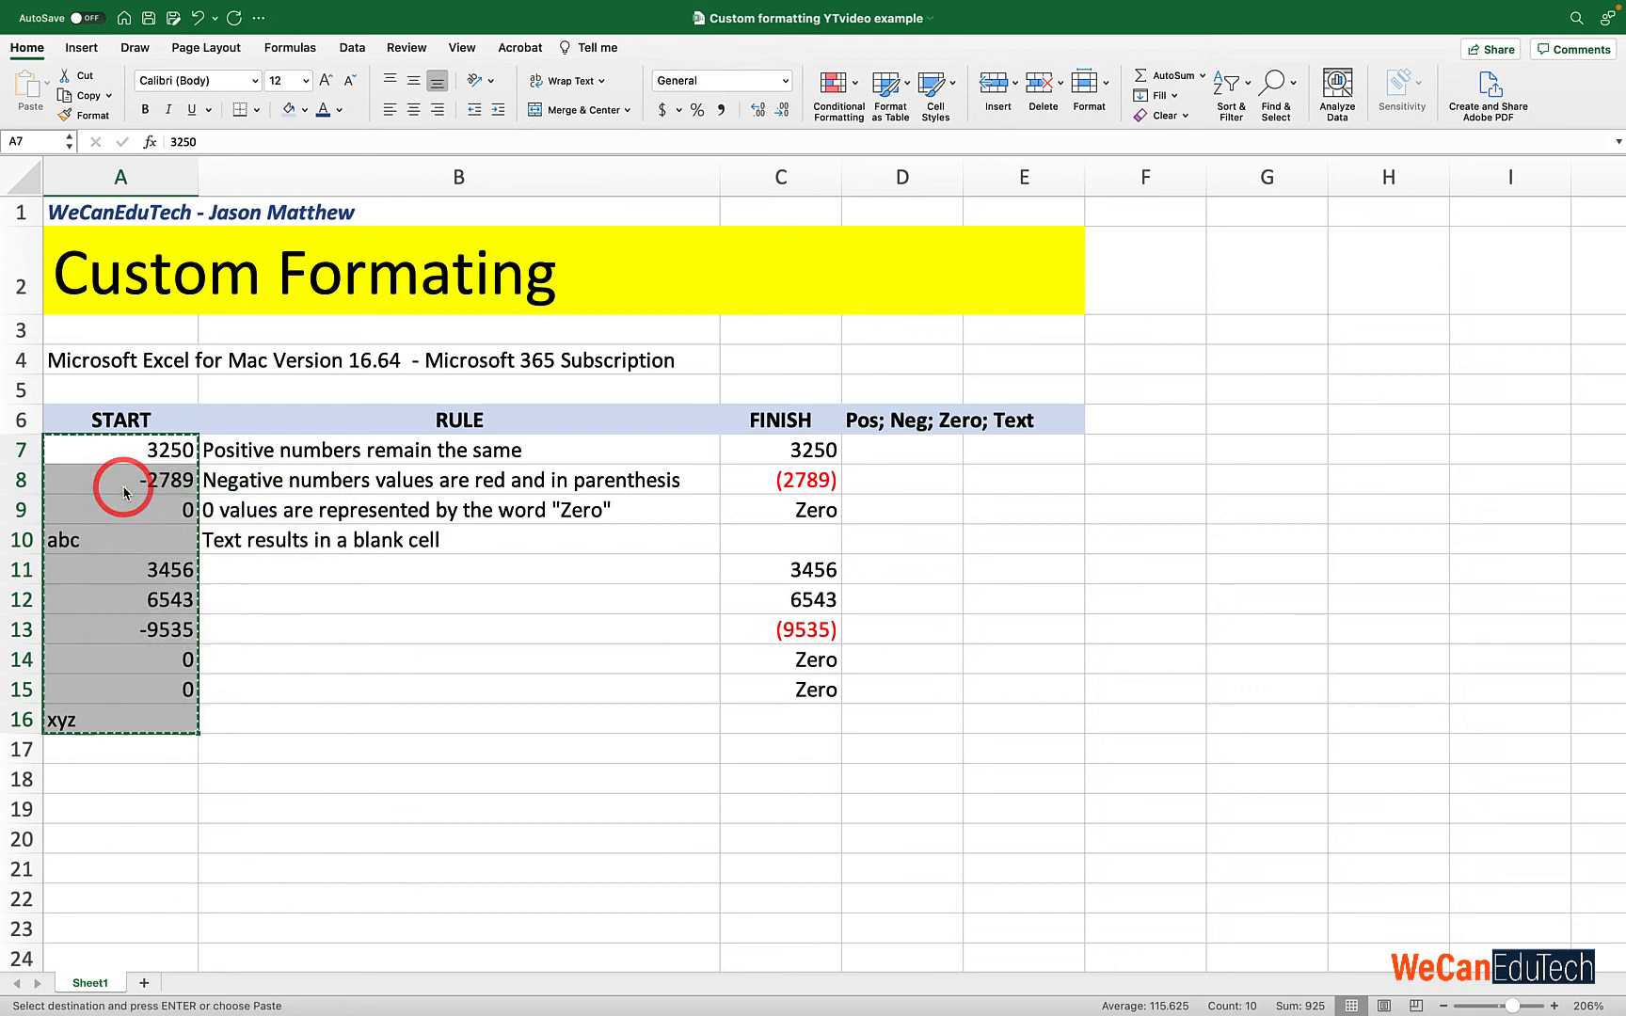
pyautogui.click(900, 453)
pyautogui.rightClick(900, 453)
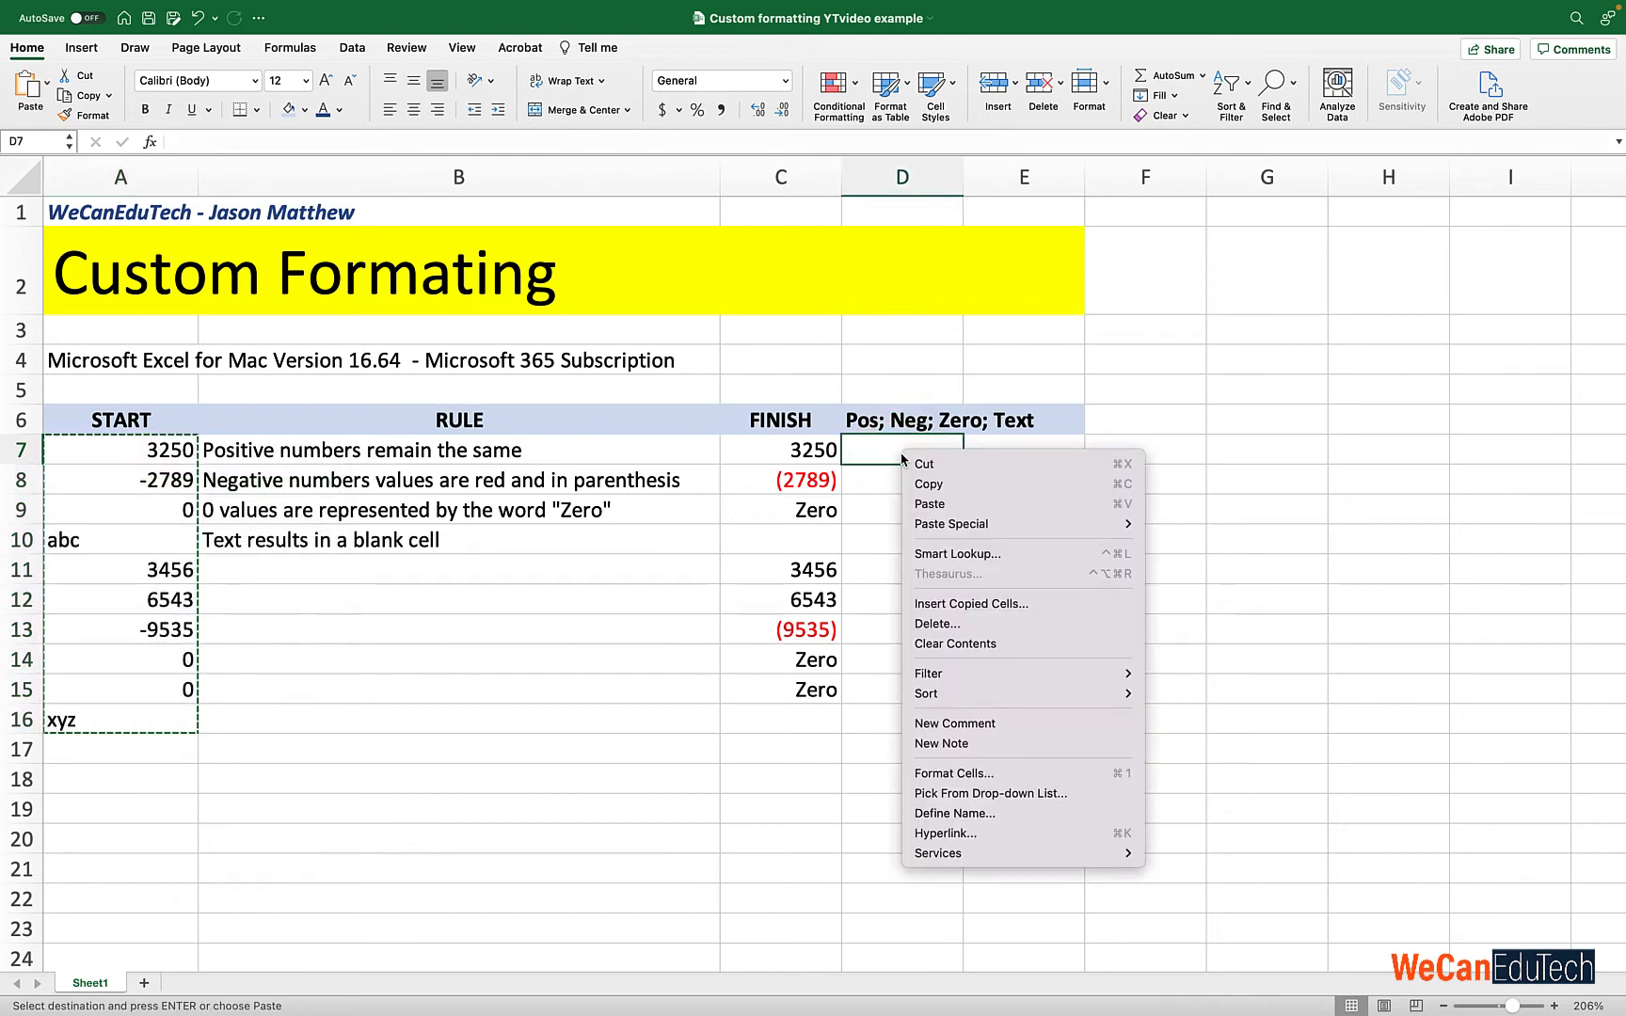
pyautogui.moveTo(1039, 525)
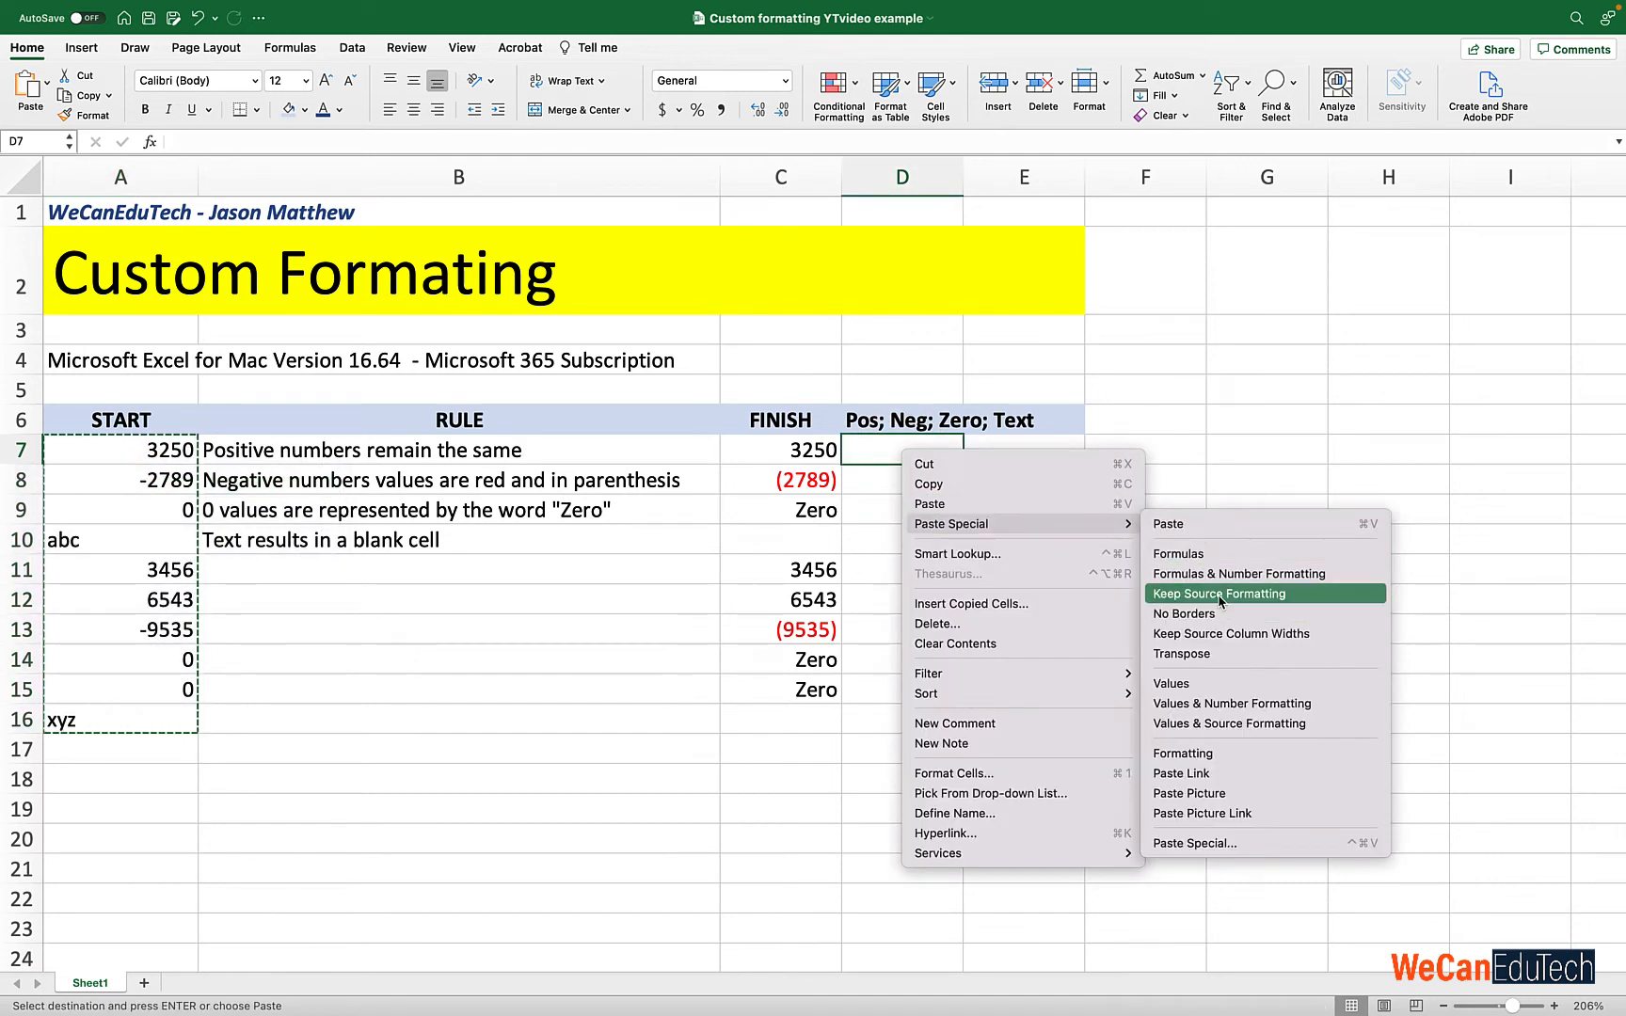
pyautogui.click(1220, 705)
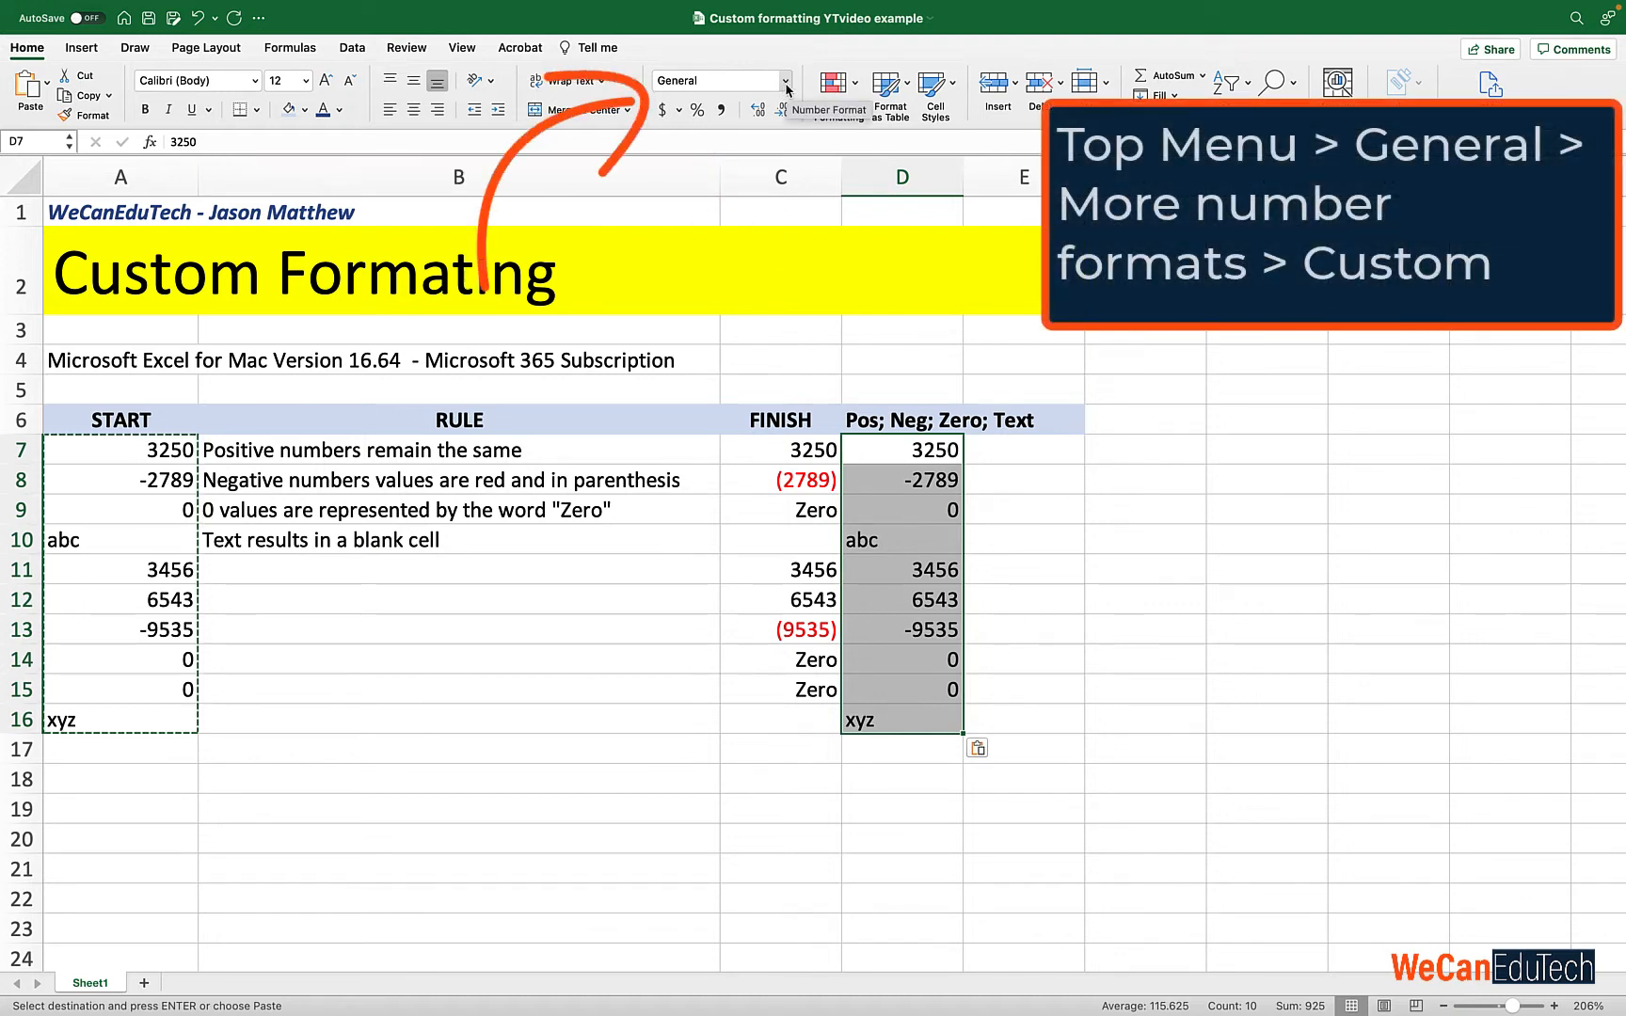
# Examine the Format Cells alignment, font and border settings and the Custom number formats for D7:D16
pyautogui.click(787, 82)
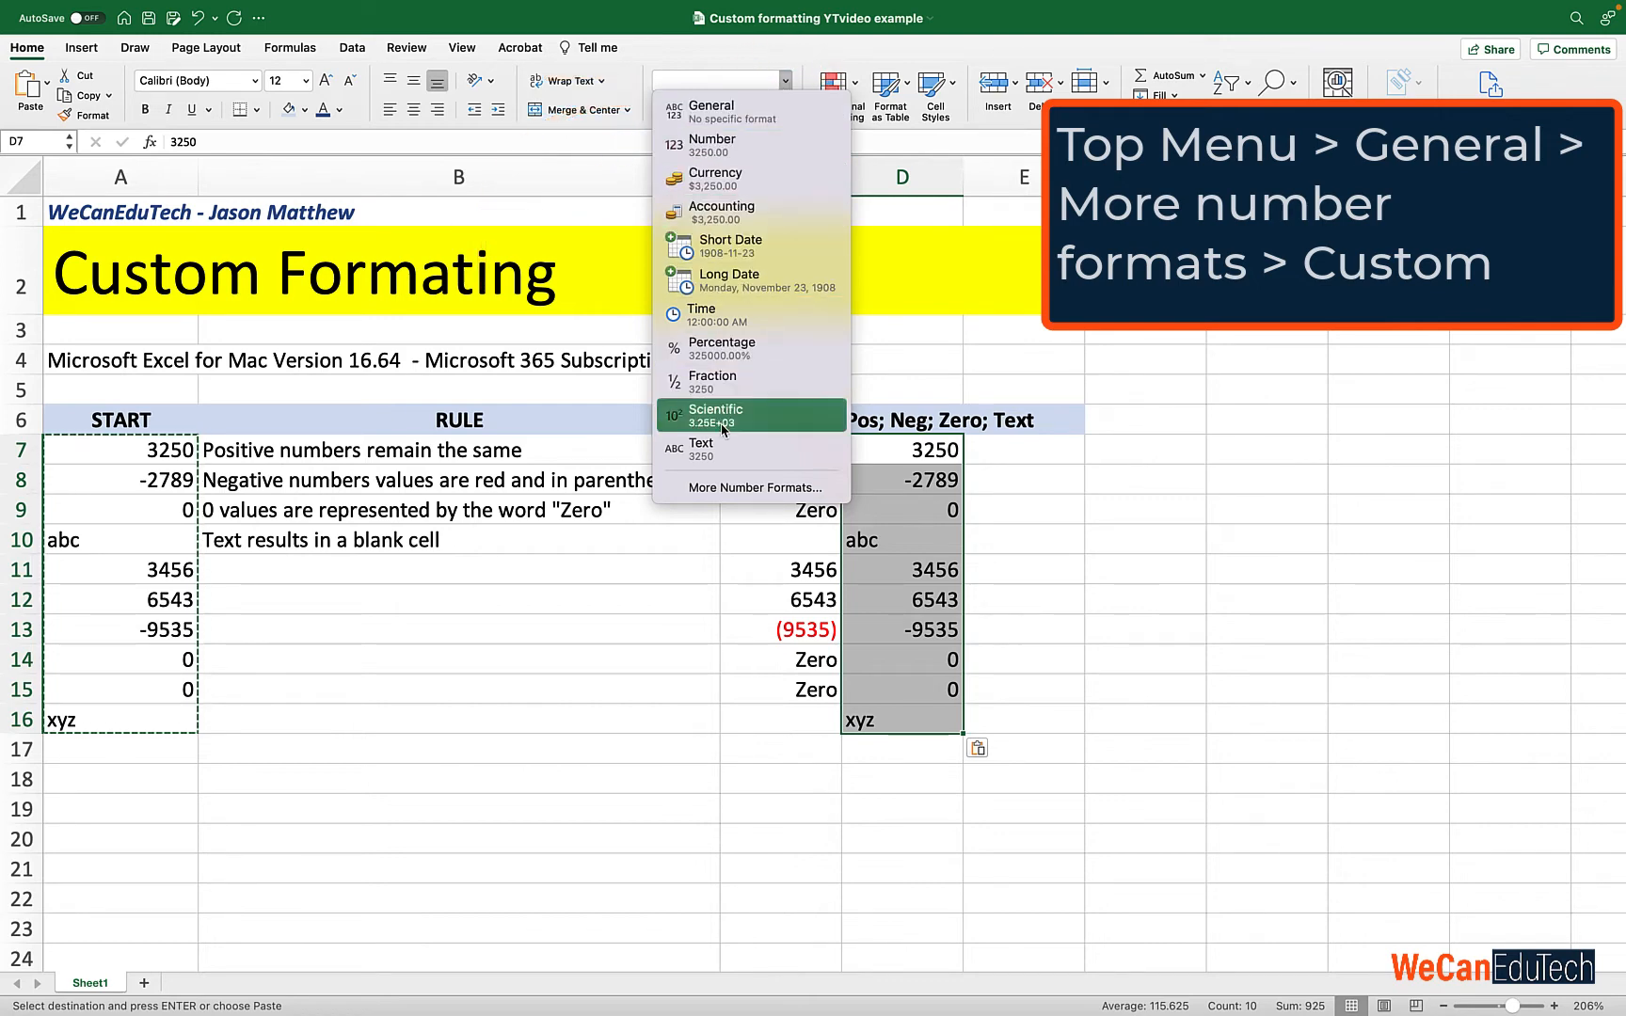
pyautogui.click(712, 488)
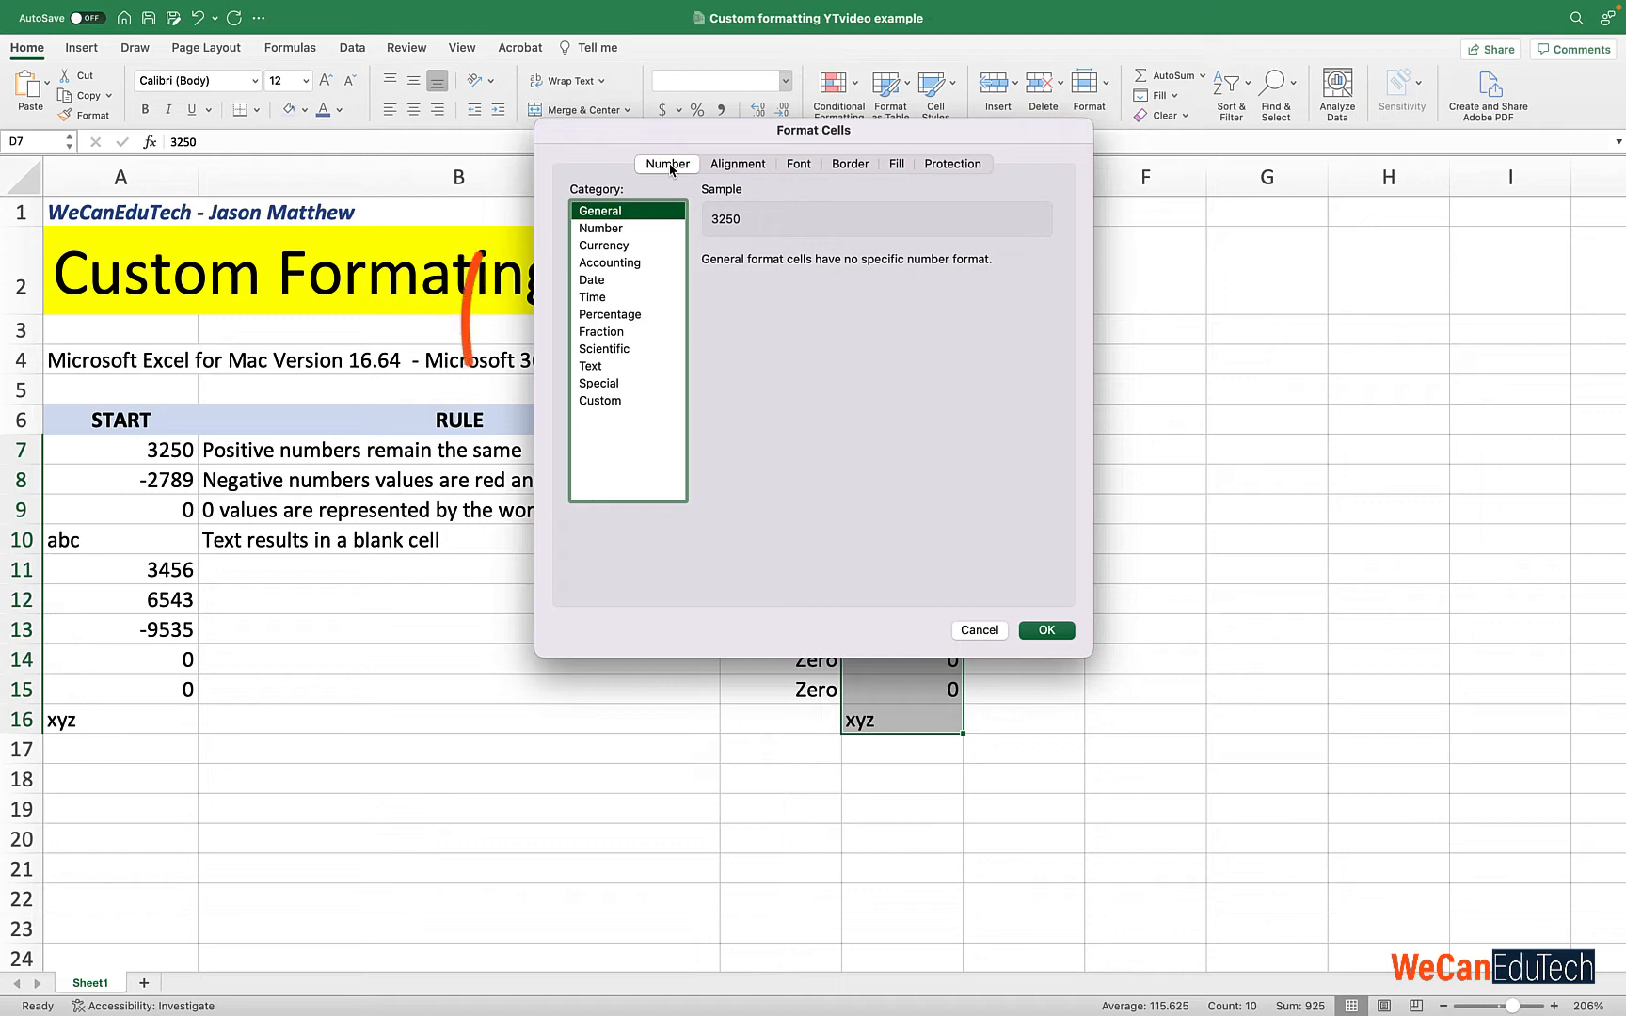
pyautogui.click(727, 165)
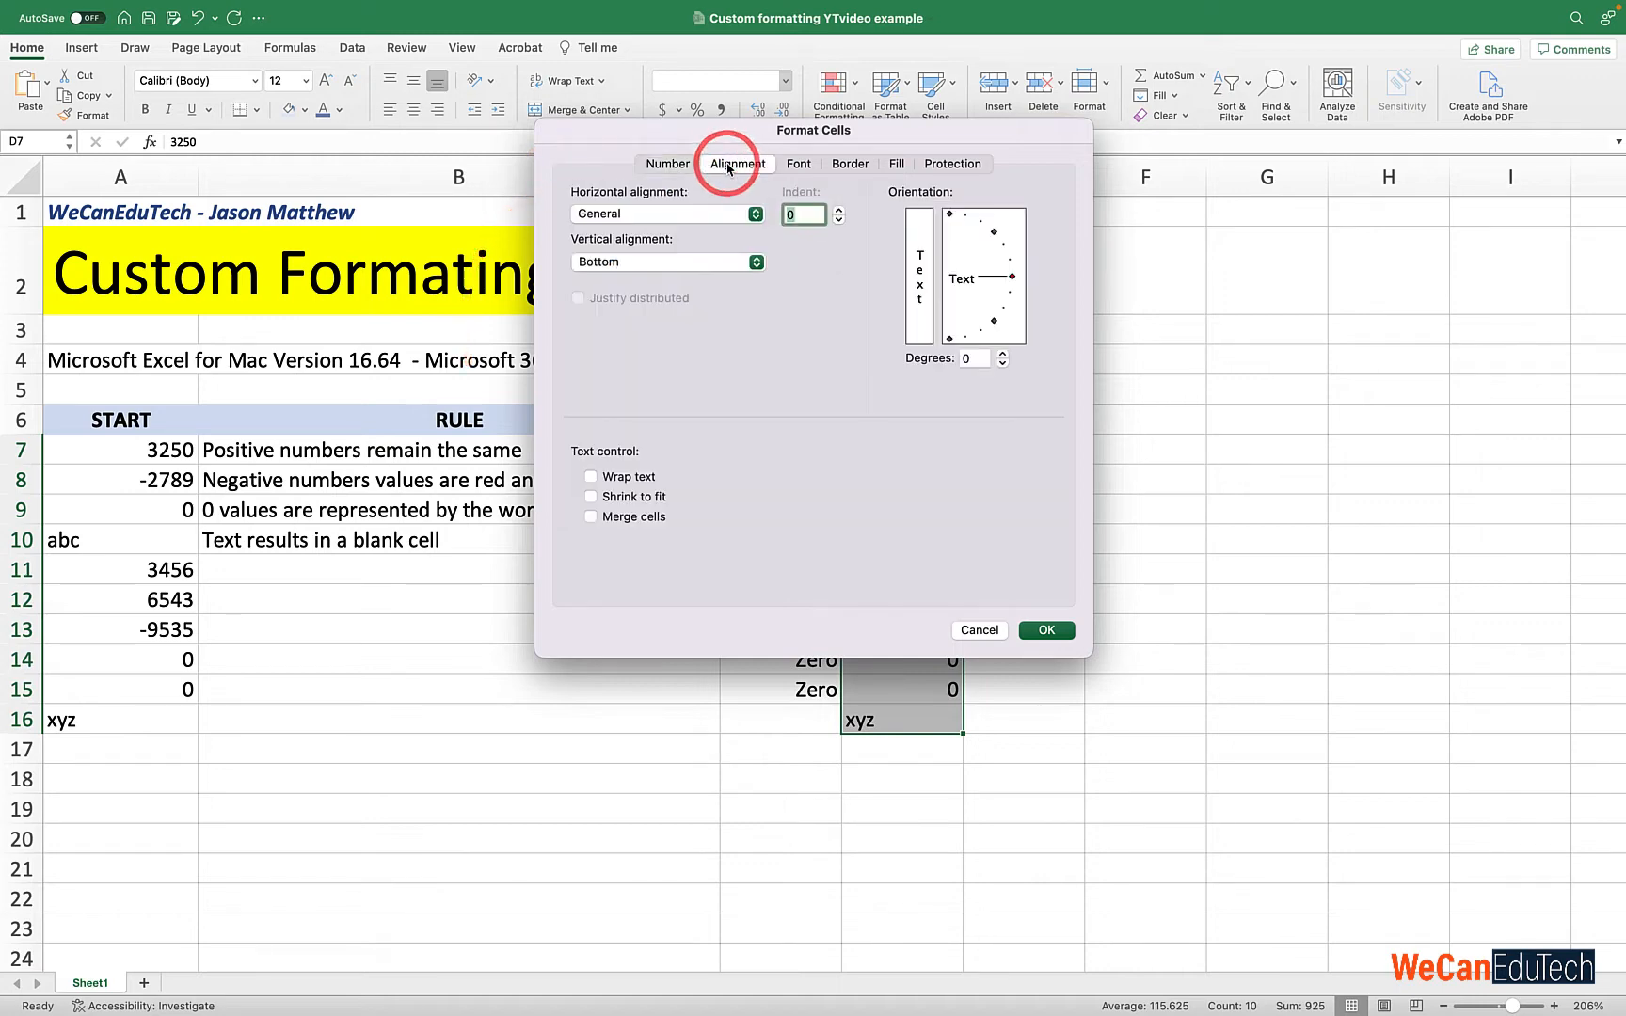
pyautogui.click(798, 164)
pyautogui.click(849, 166)
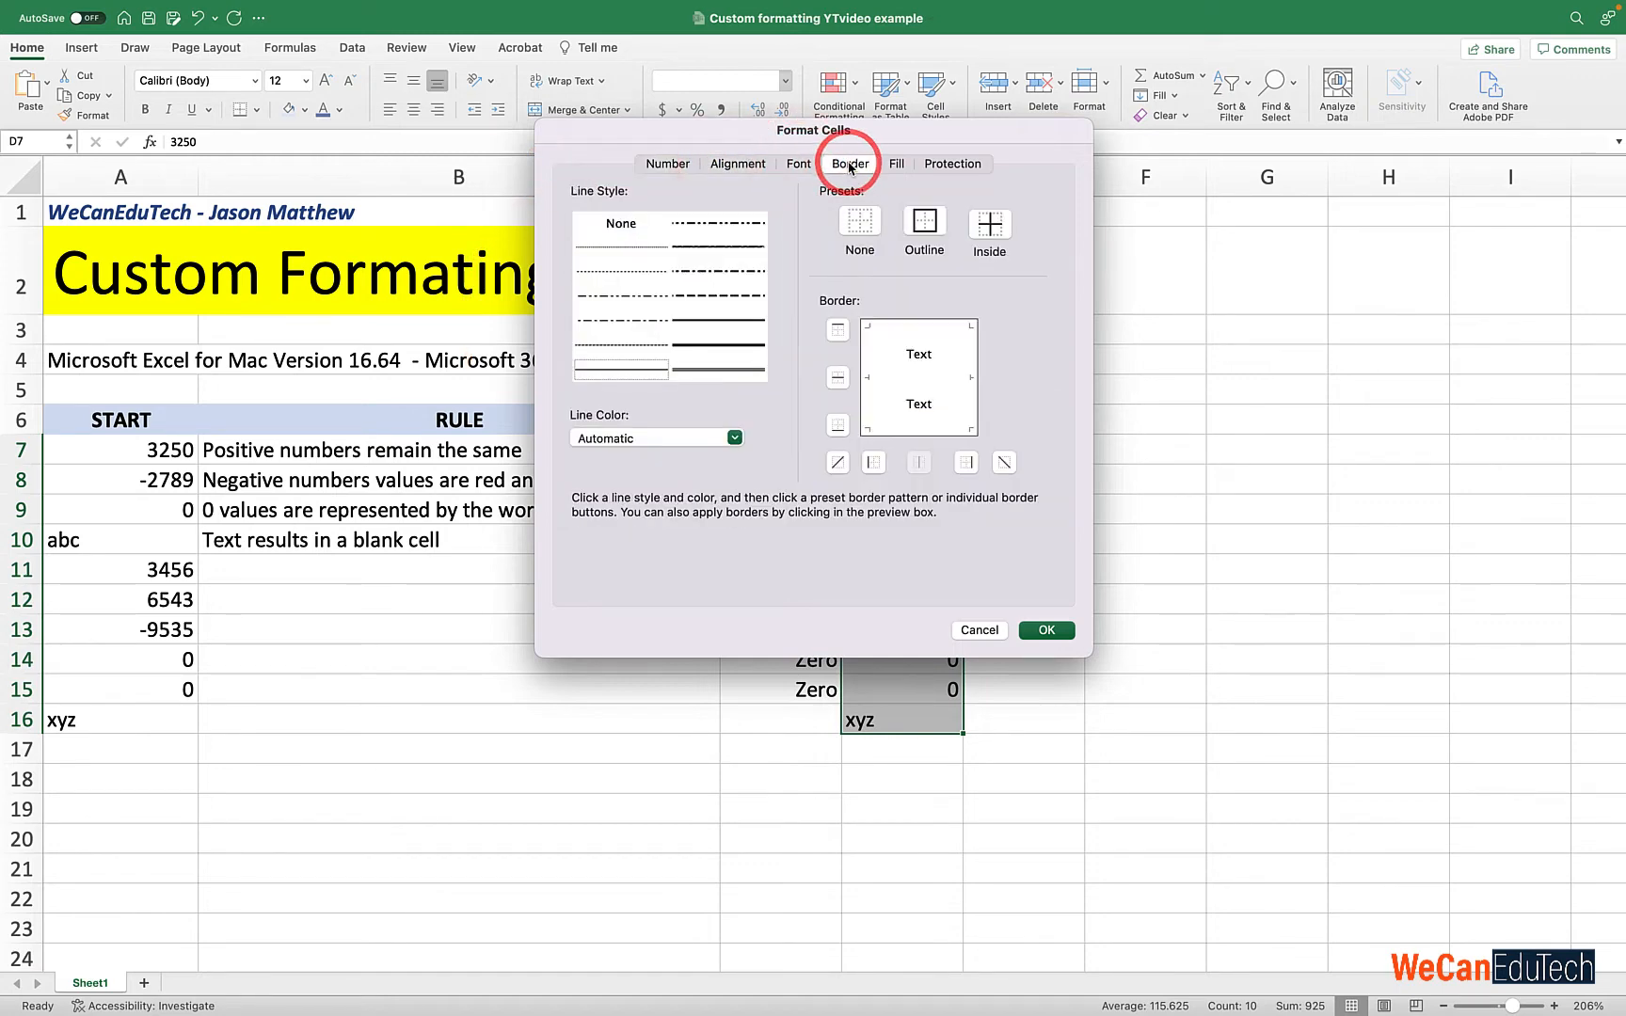
pyautogui.click(678, 163)
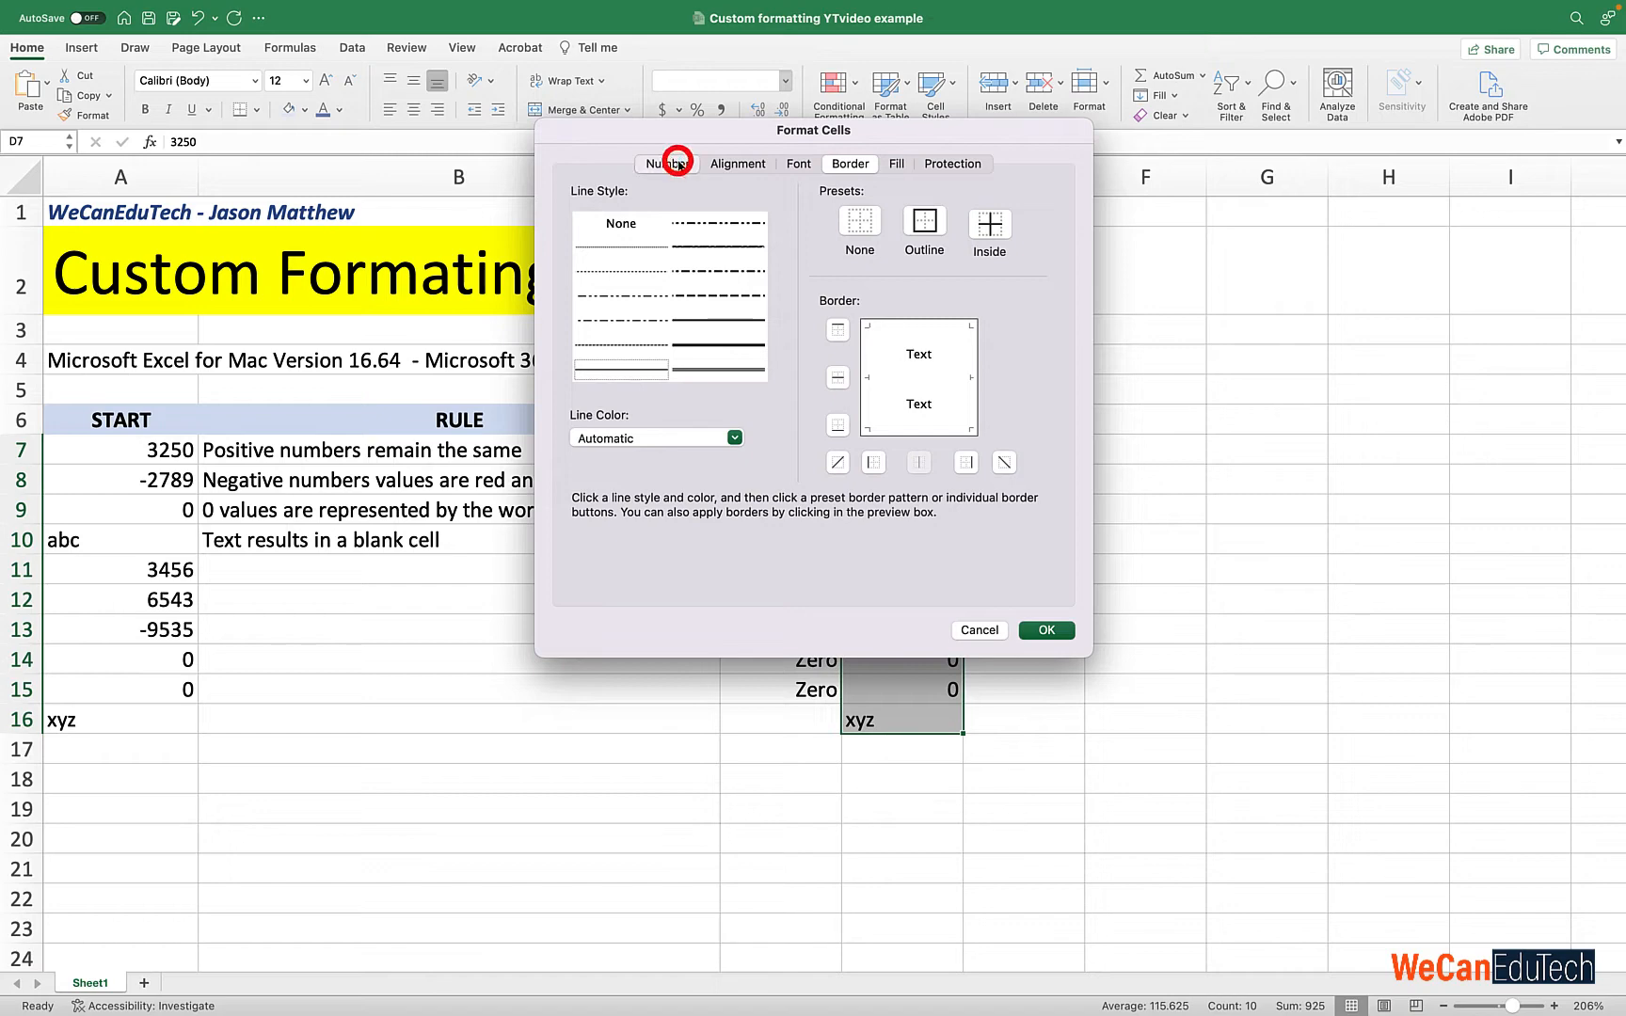
pyautogui.click(593, 400)
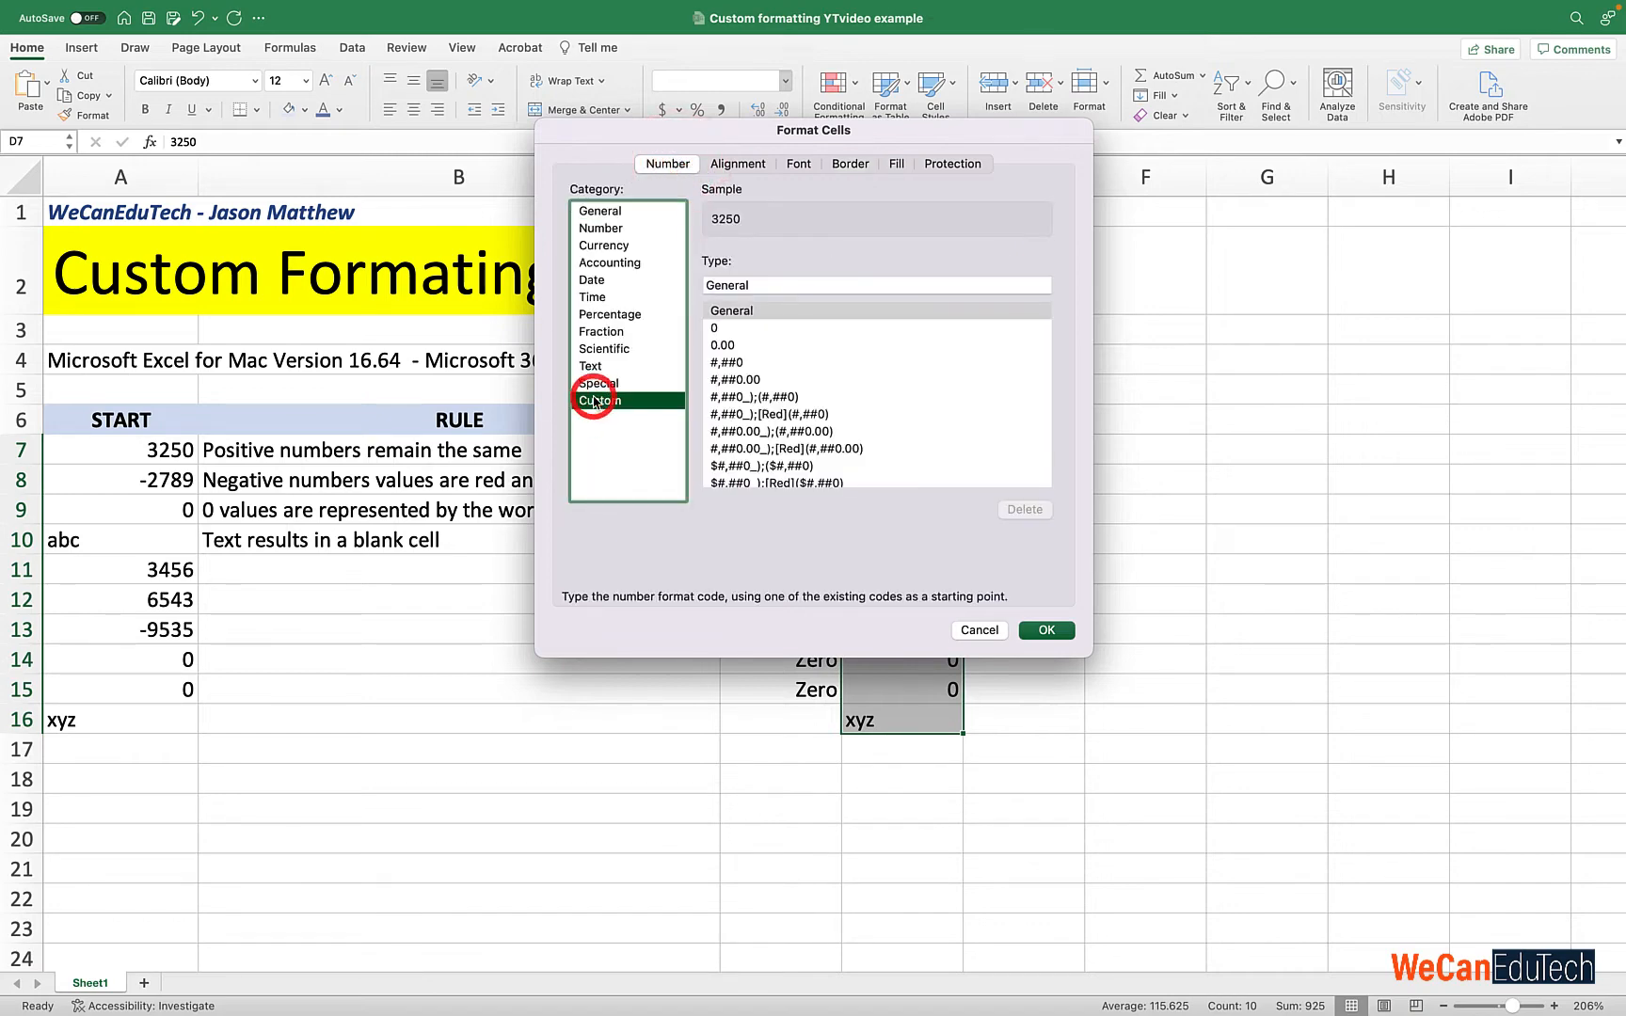
pyautogui.click(979, 629)
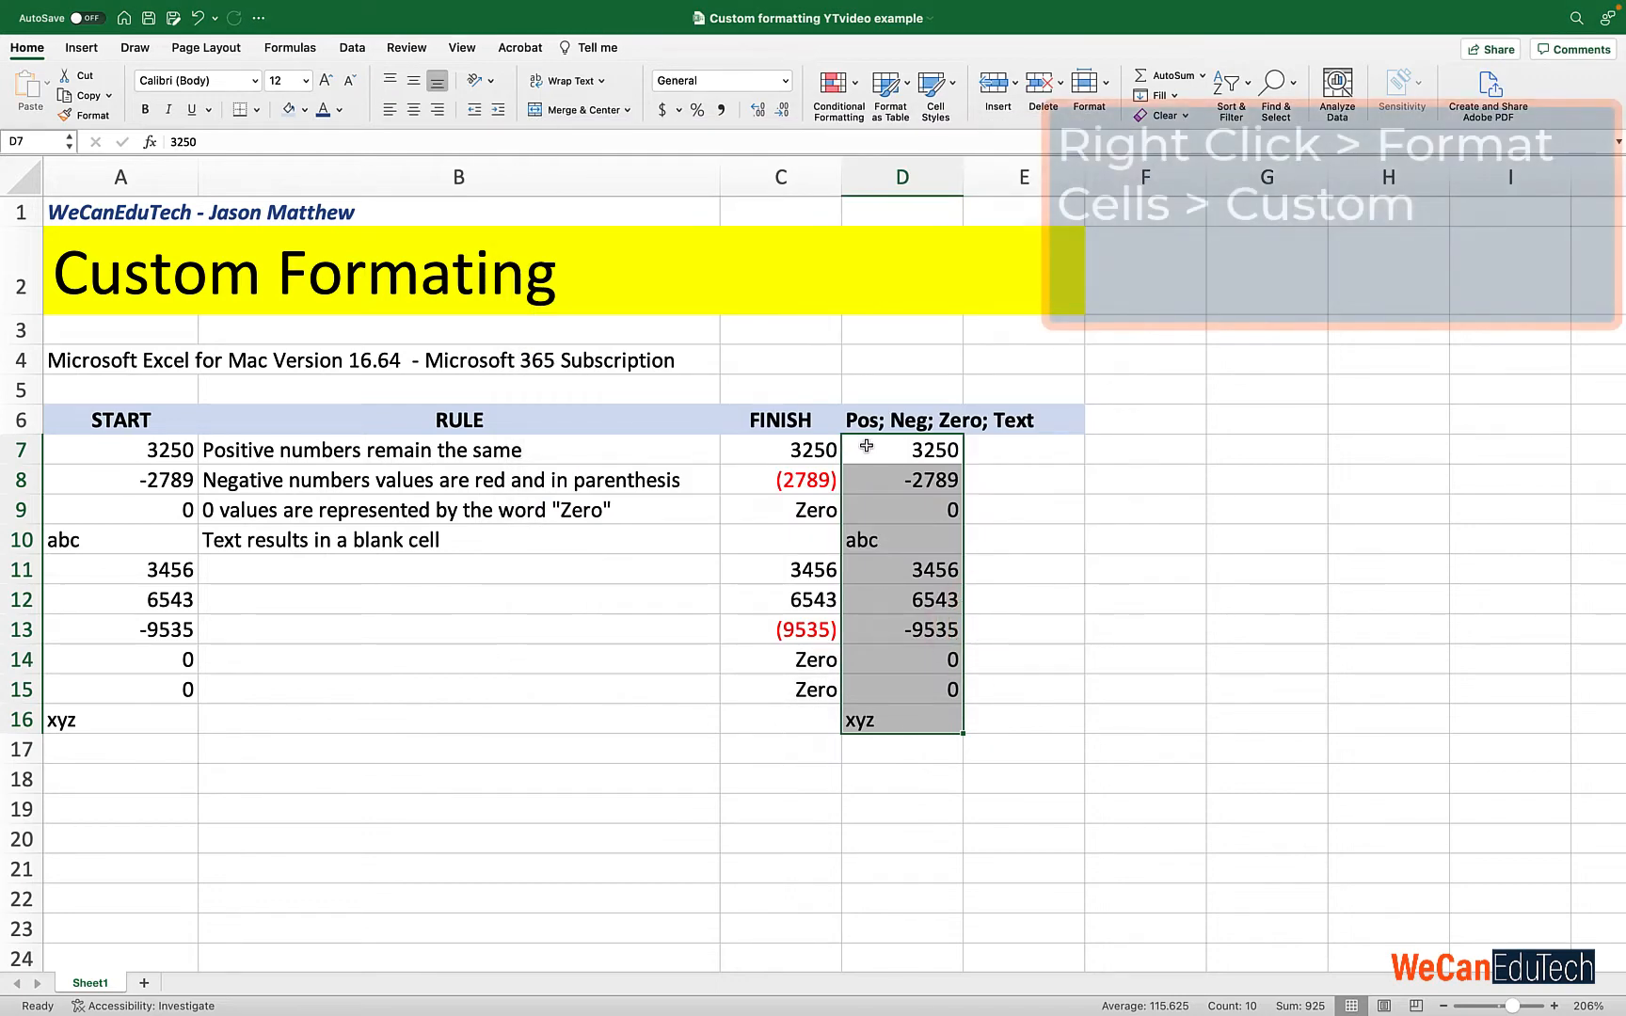
pyautogui.rightClick(867, 448)
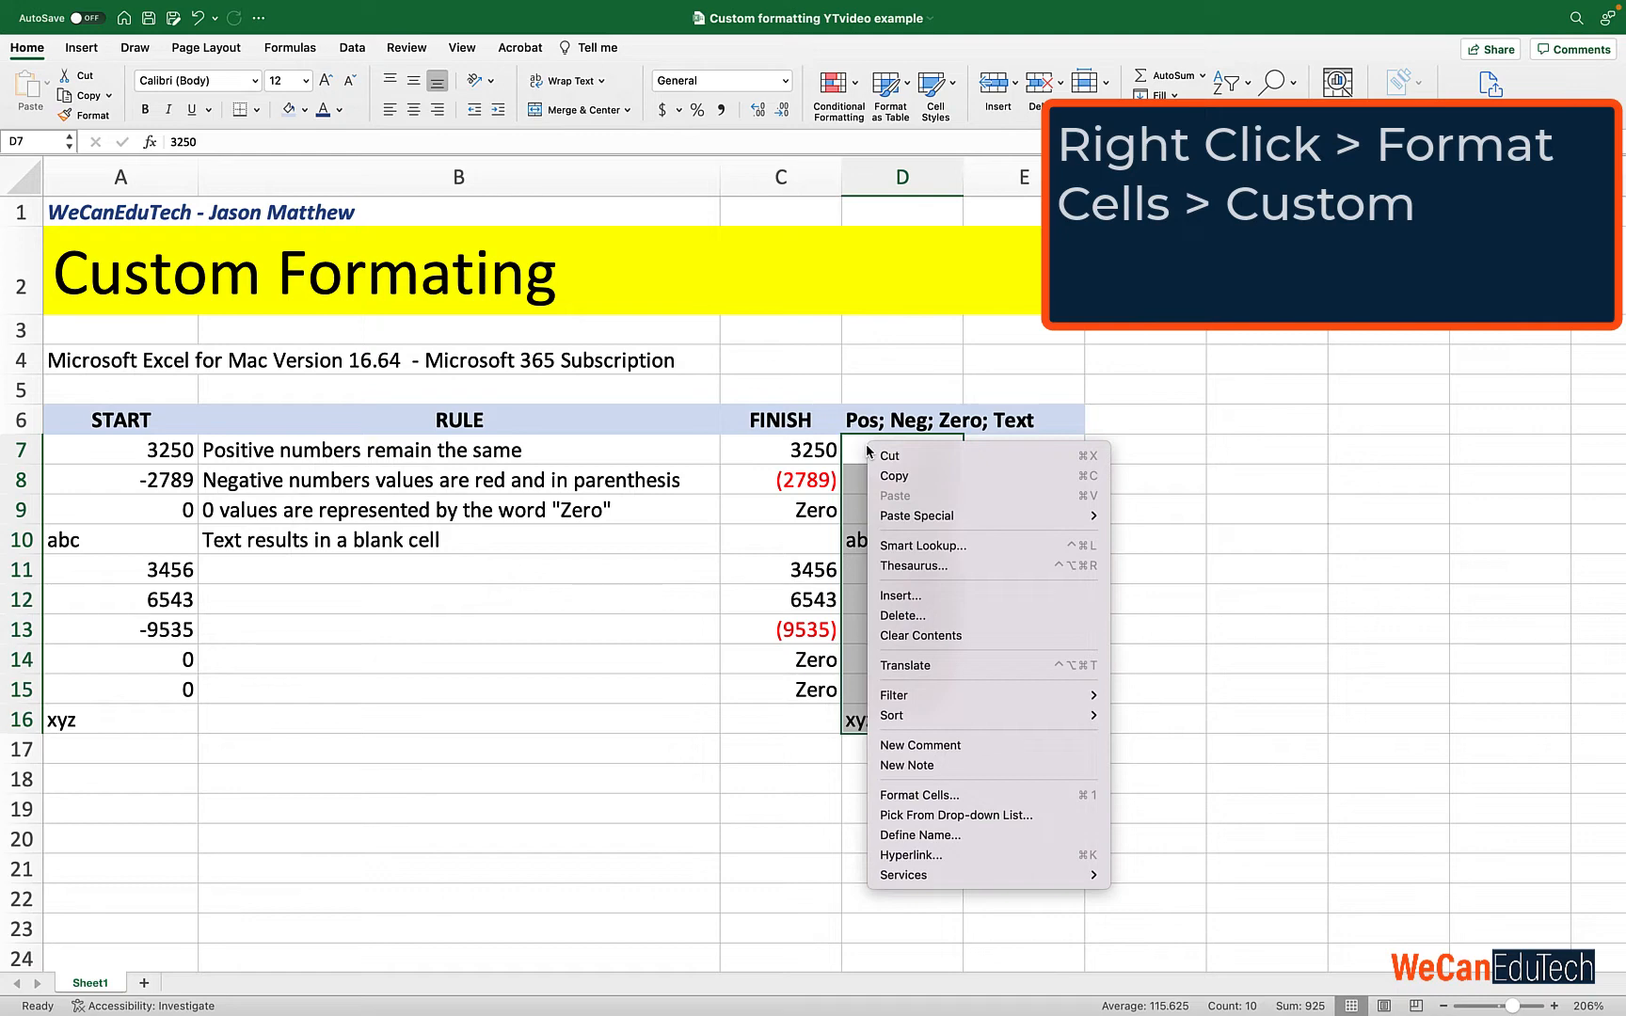
pyautogui.moveTo(959, 721)
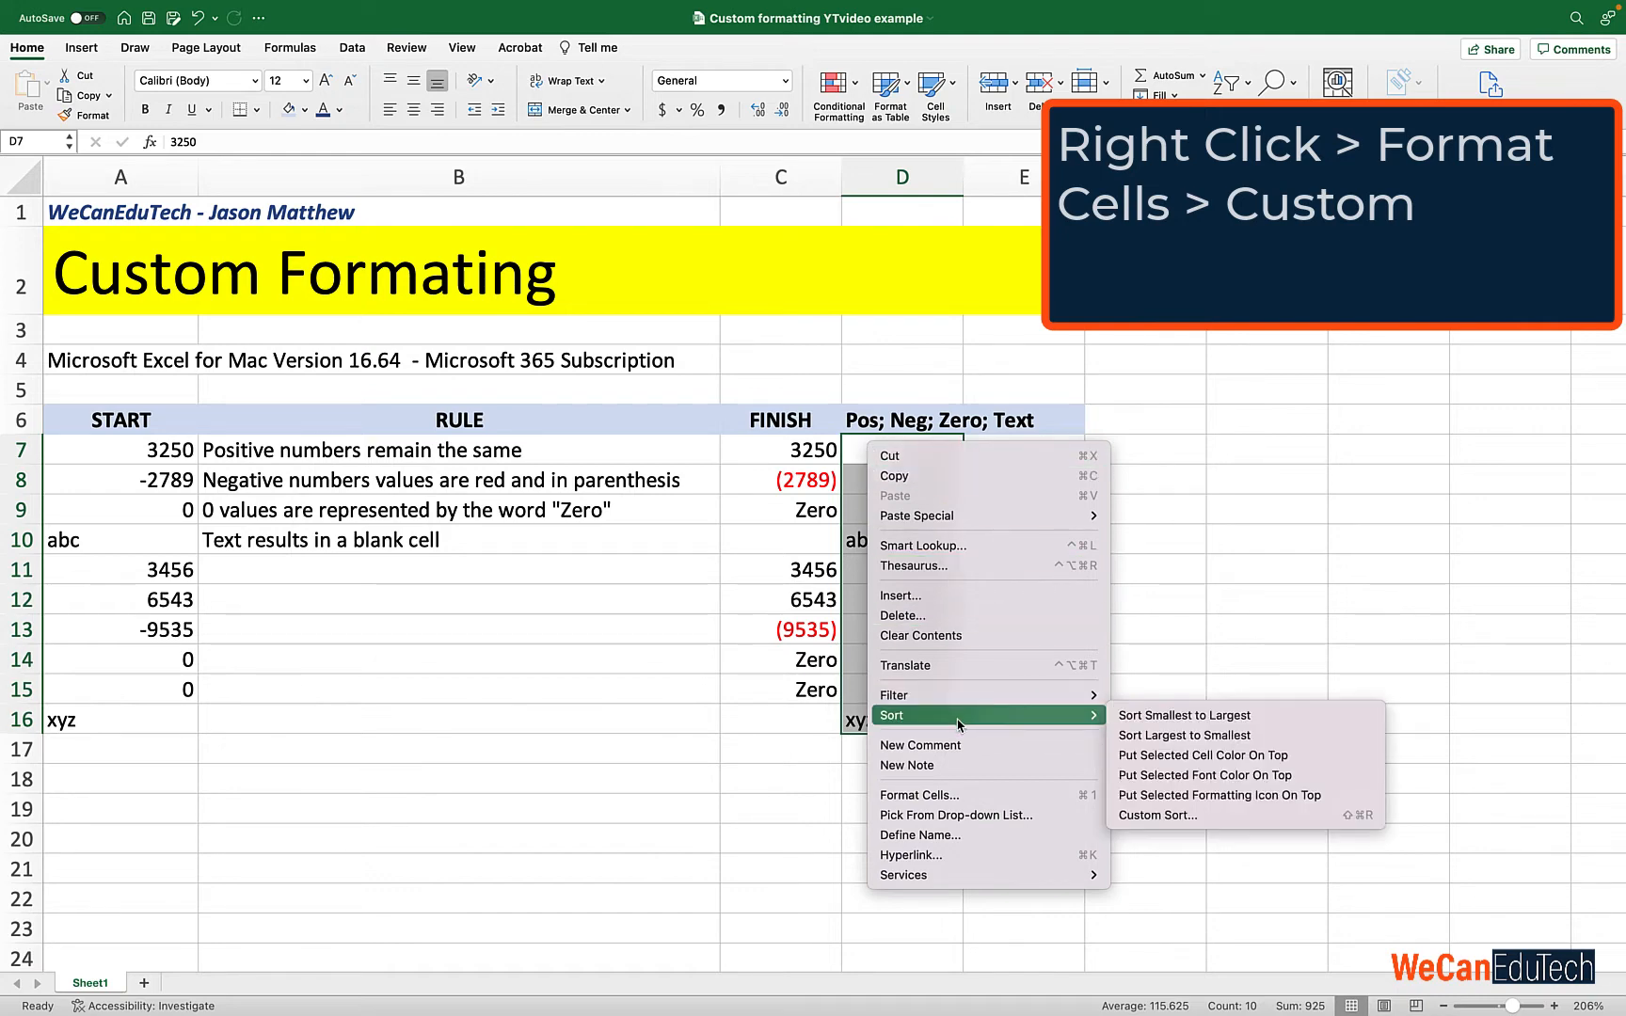
pyautogui.click(946, 793)
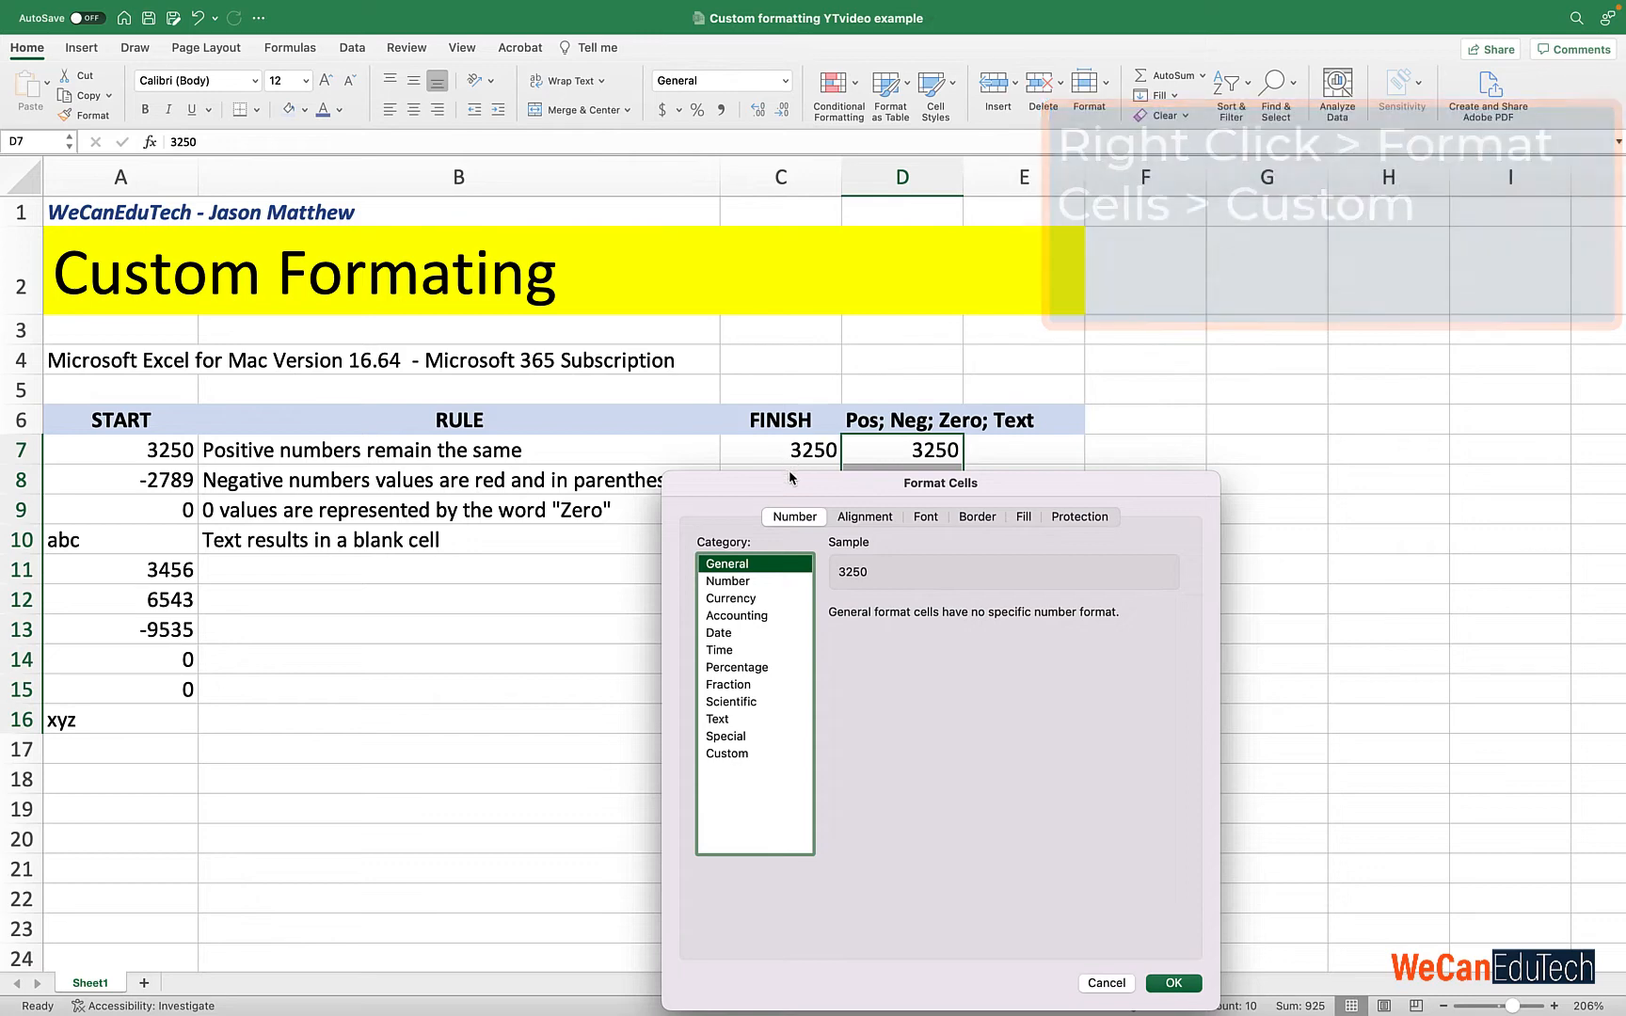
pyautogui.click(1108, 984)
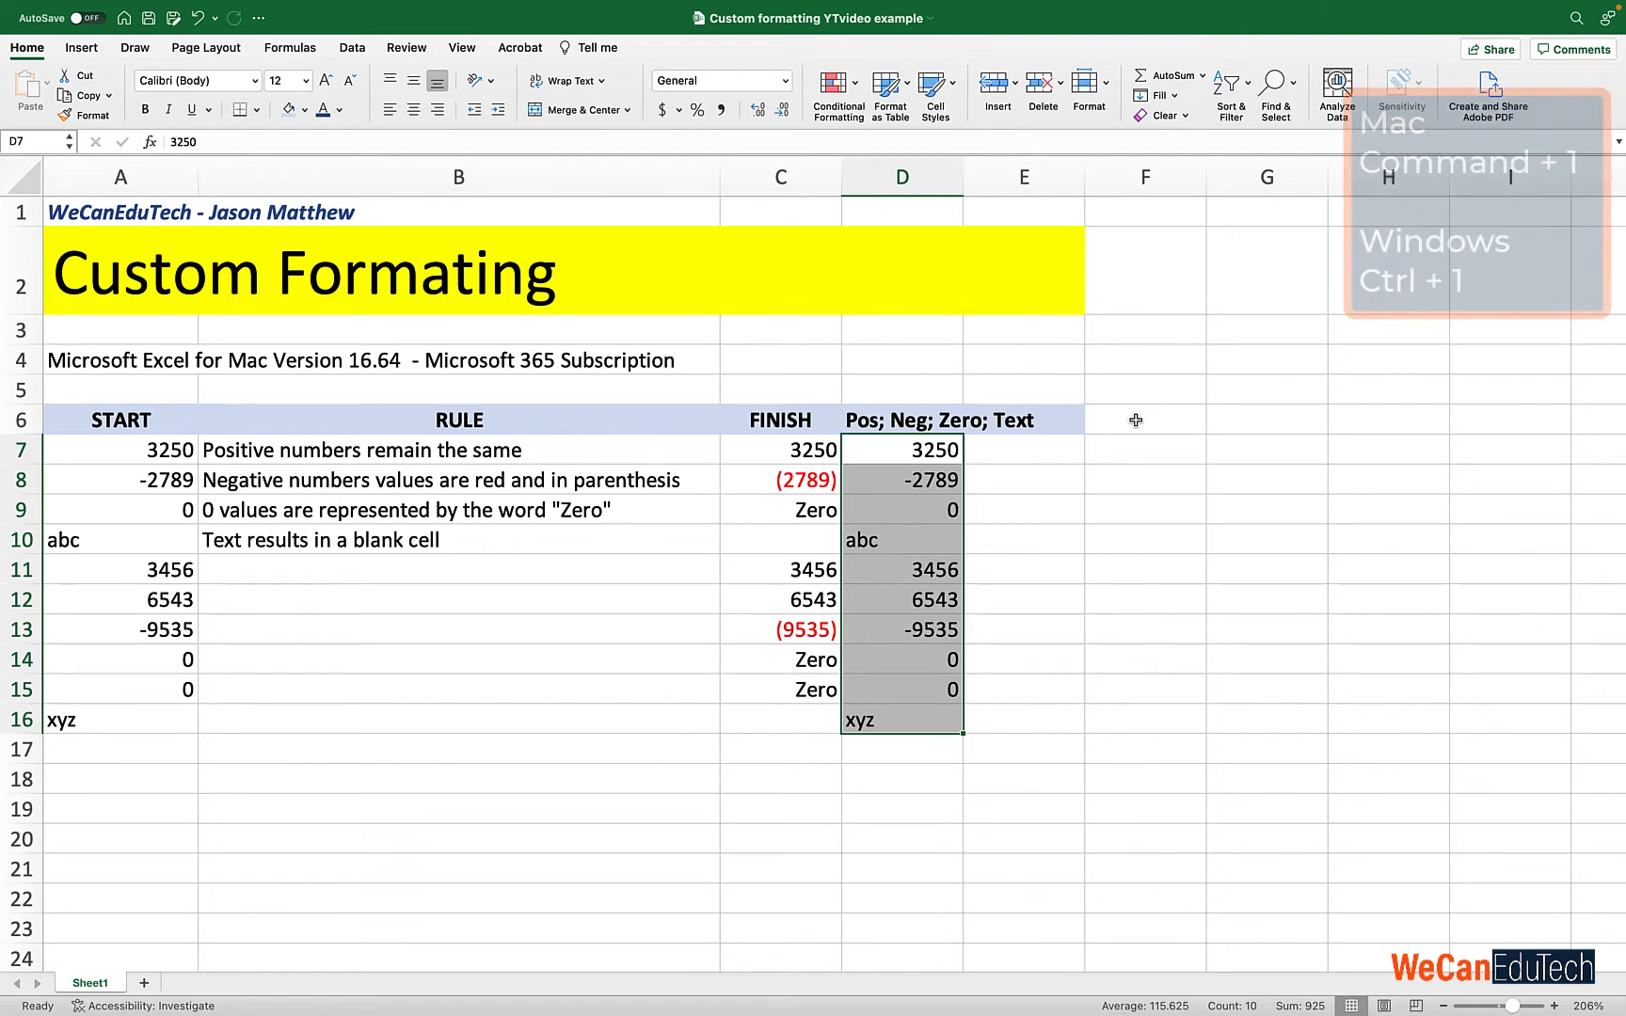
# Choose the Custom number format category for D7:D16 and clear the existing format code
pyautogui.press('super+1')
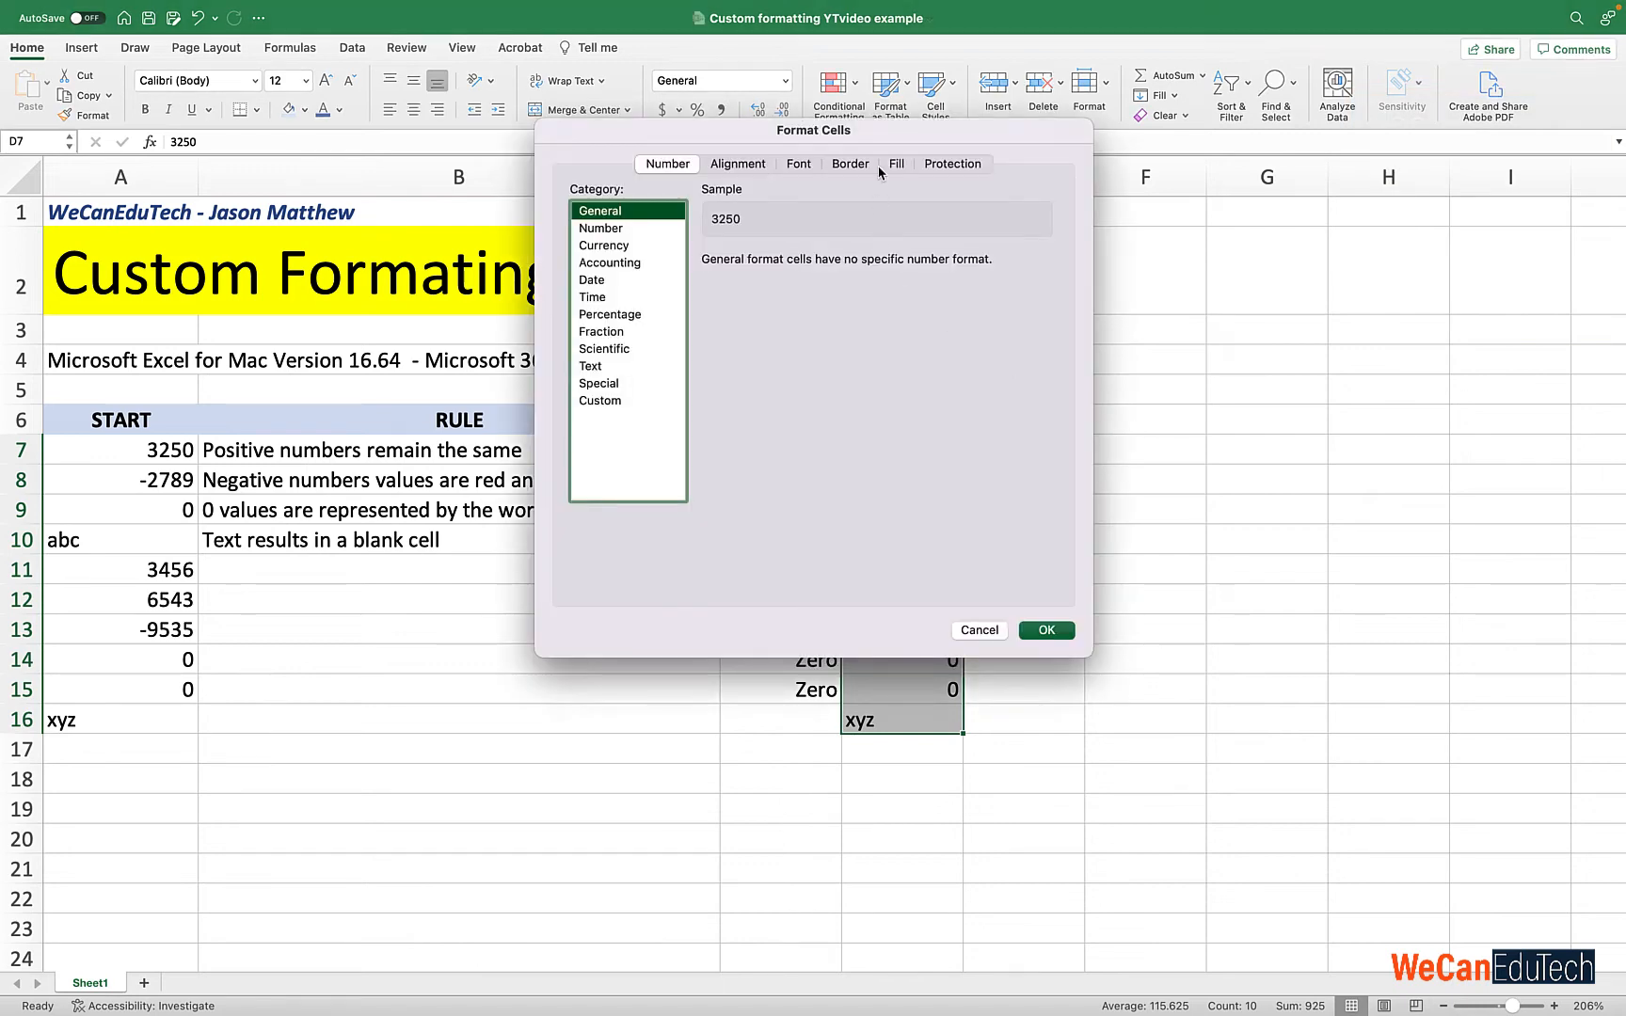
pyautogui.moveTo(698, 131); pyautogui.dragTo(1153, 200)
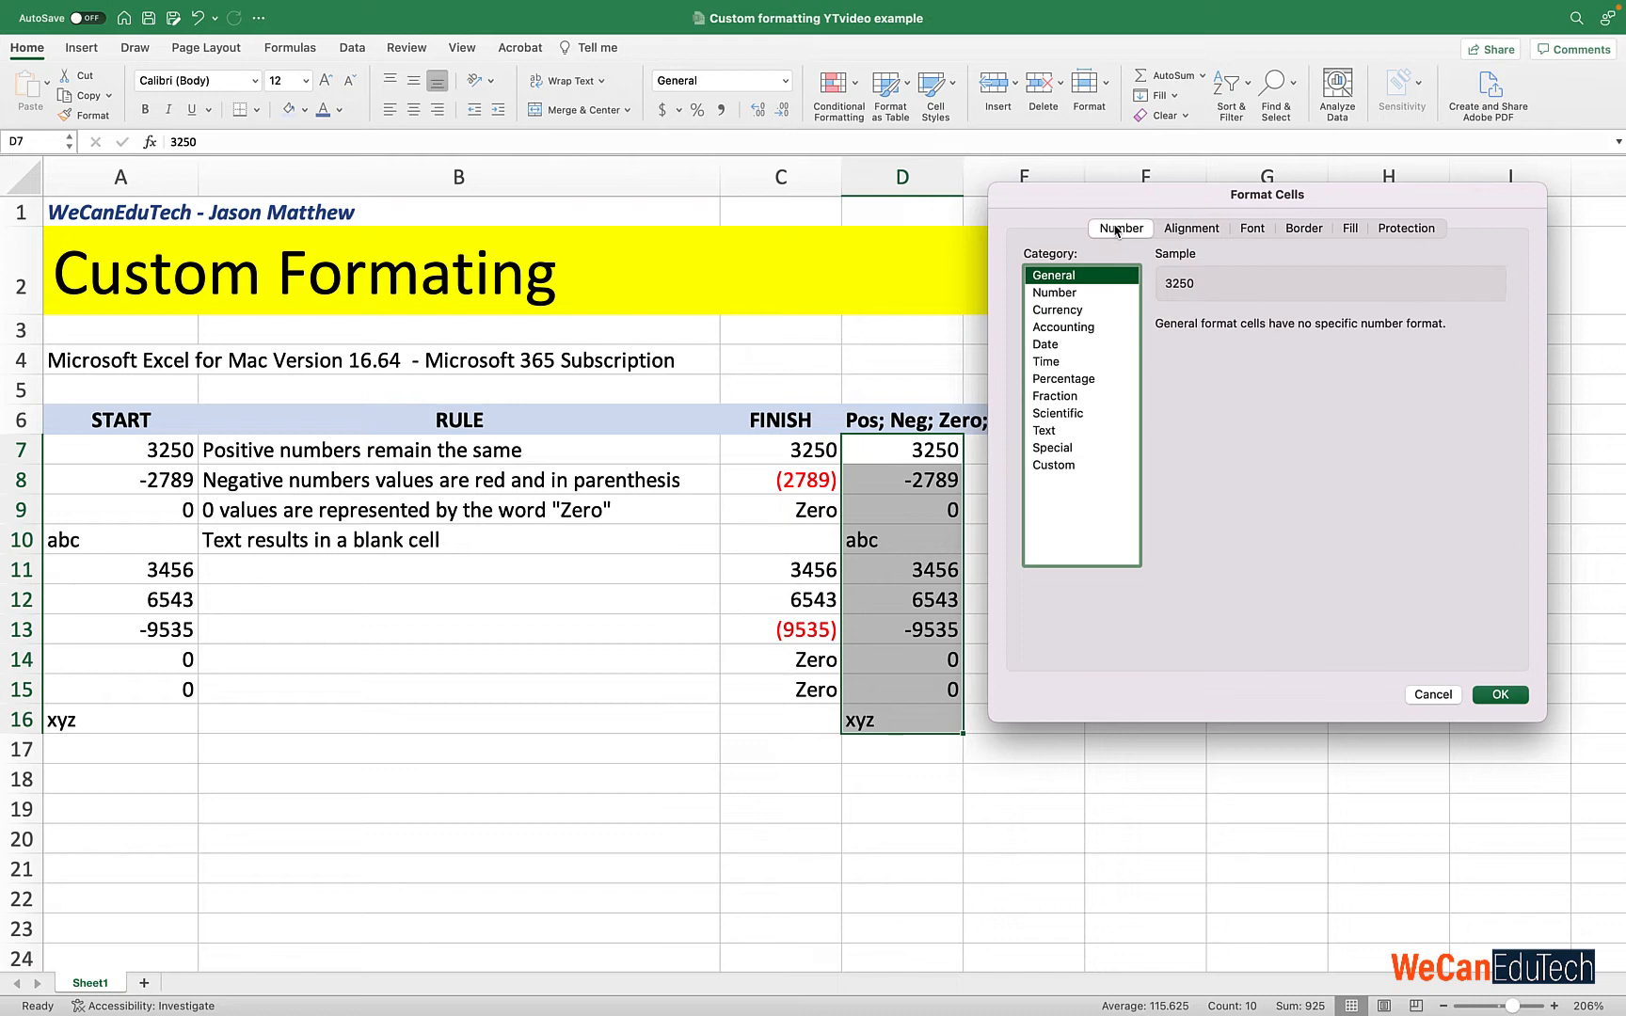
pyautogui.click(1049, 467)
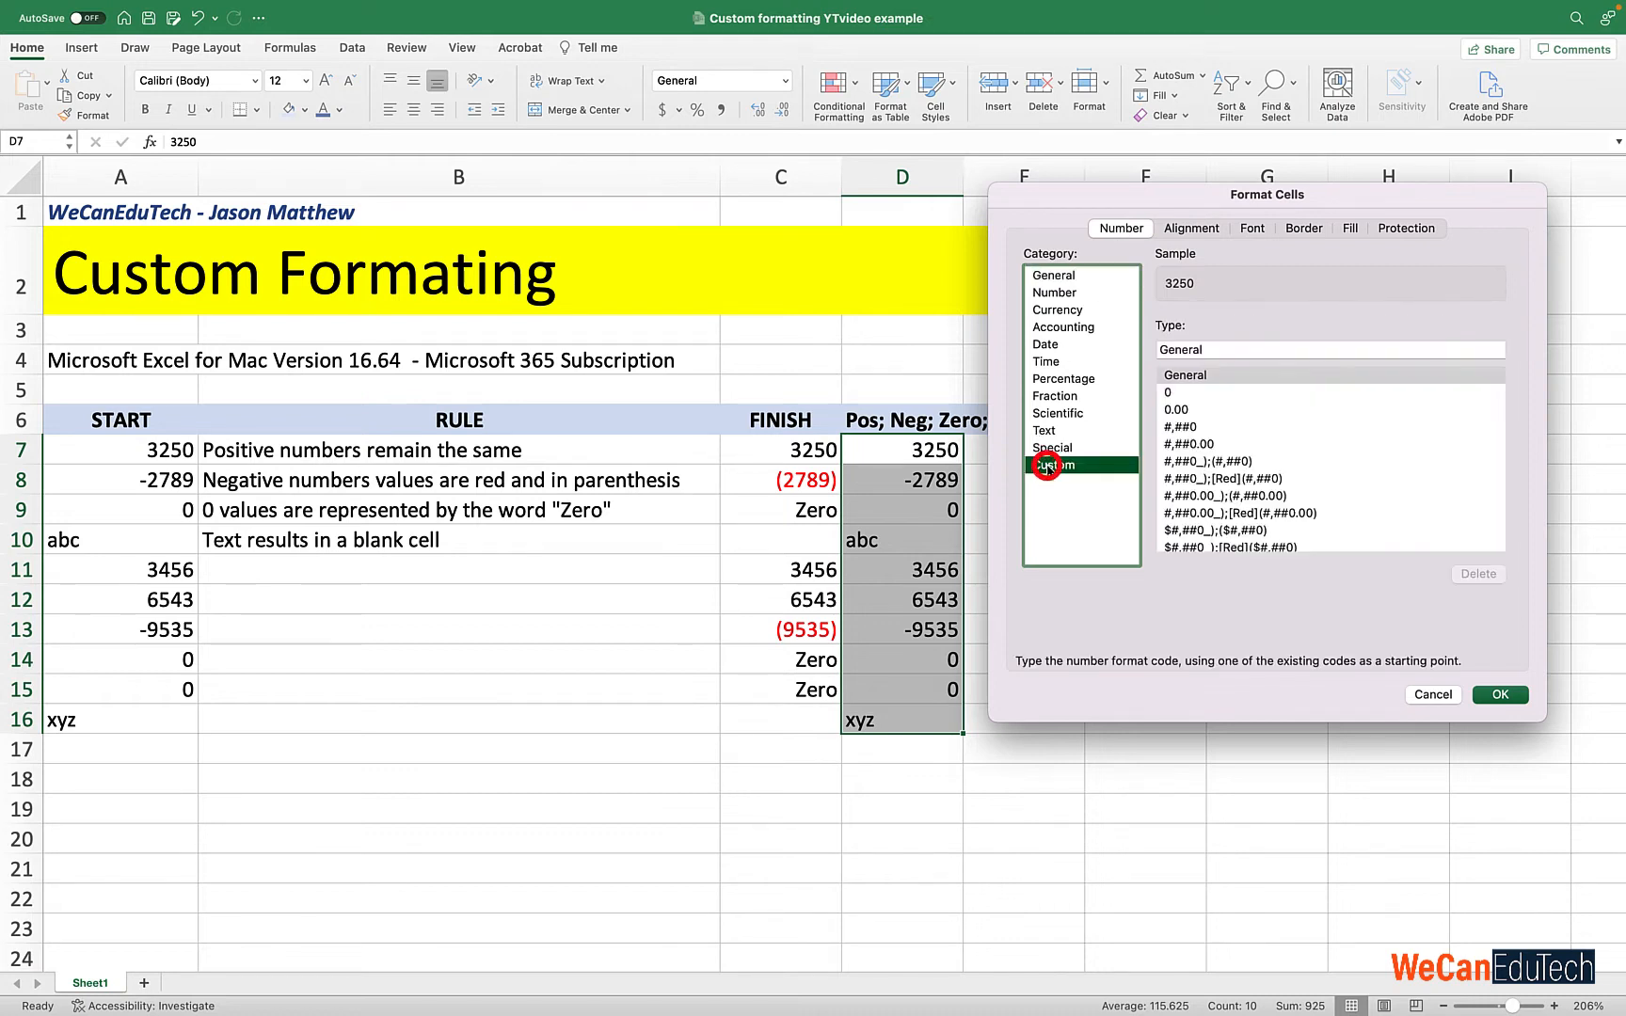
pyautogui.doubleClick(1209, 349)
pyautogui.press('BackSpace')
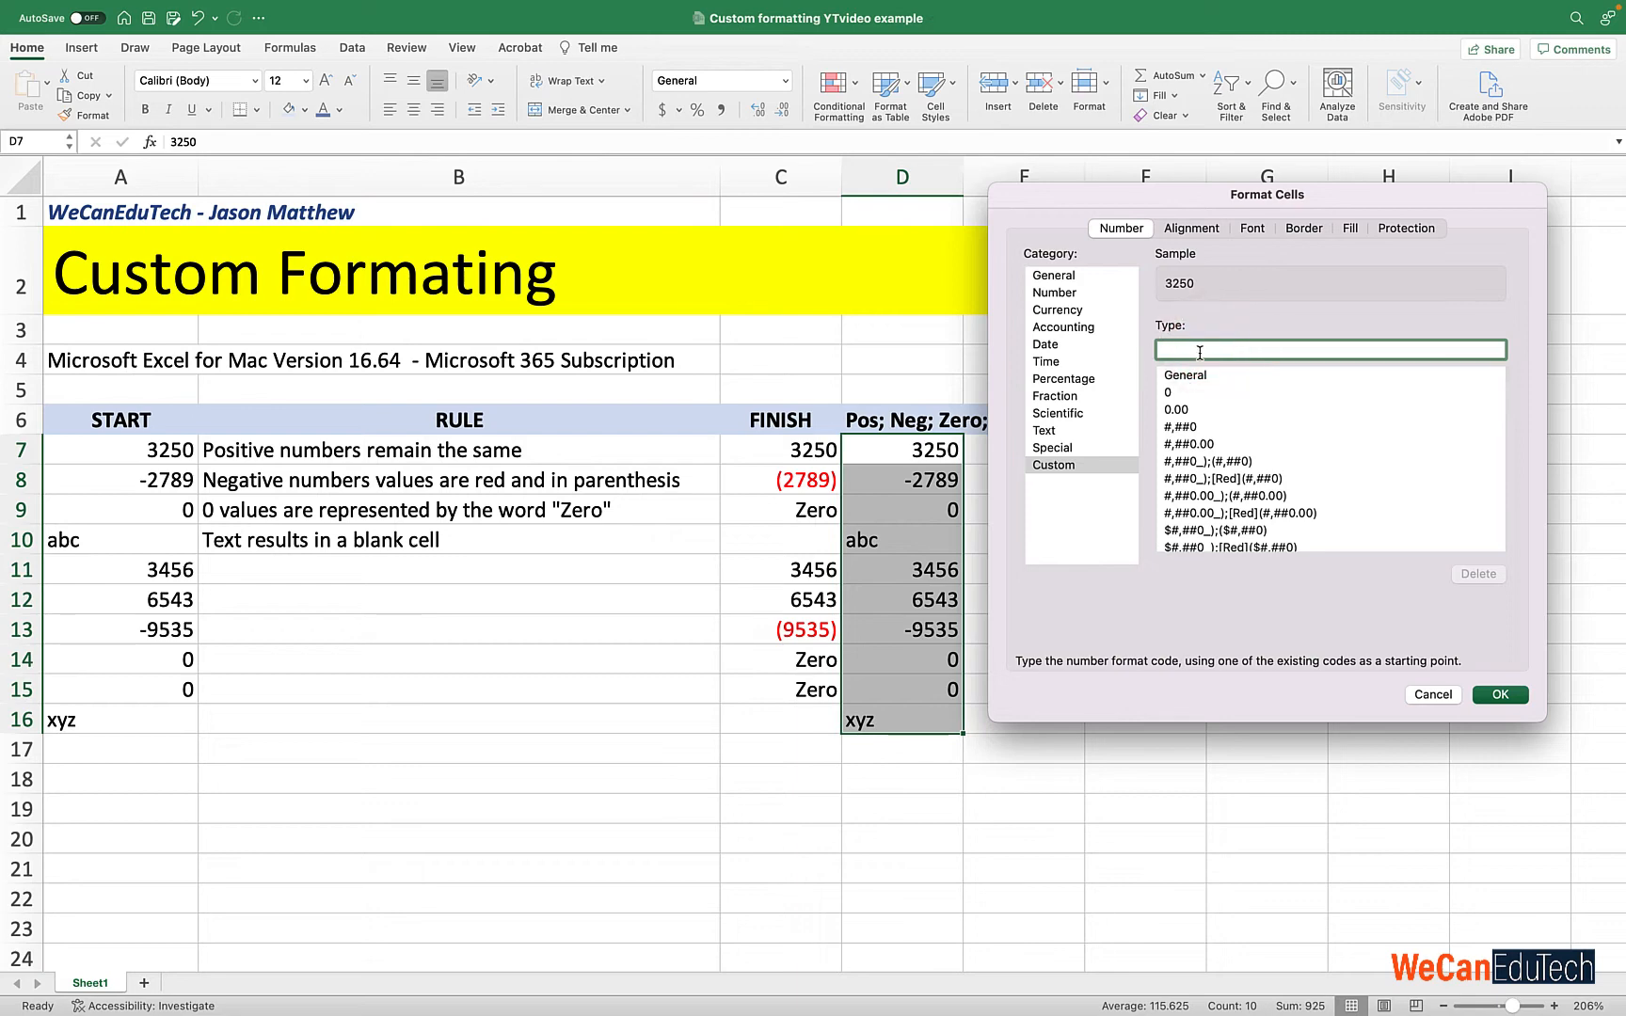
pyautogui.moveTo(1118, 205); pyautogui.dragTo(1090, 460)
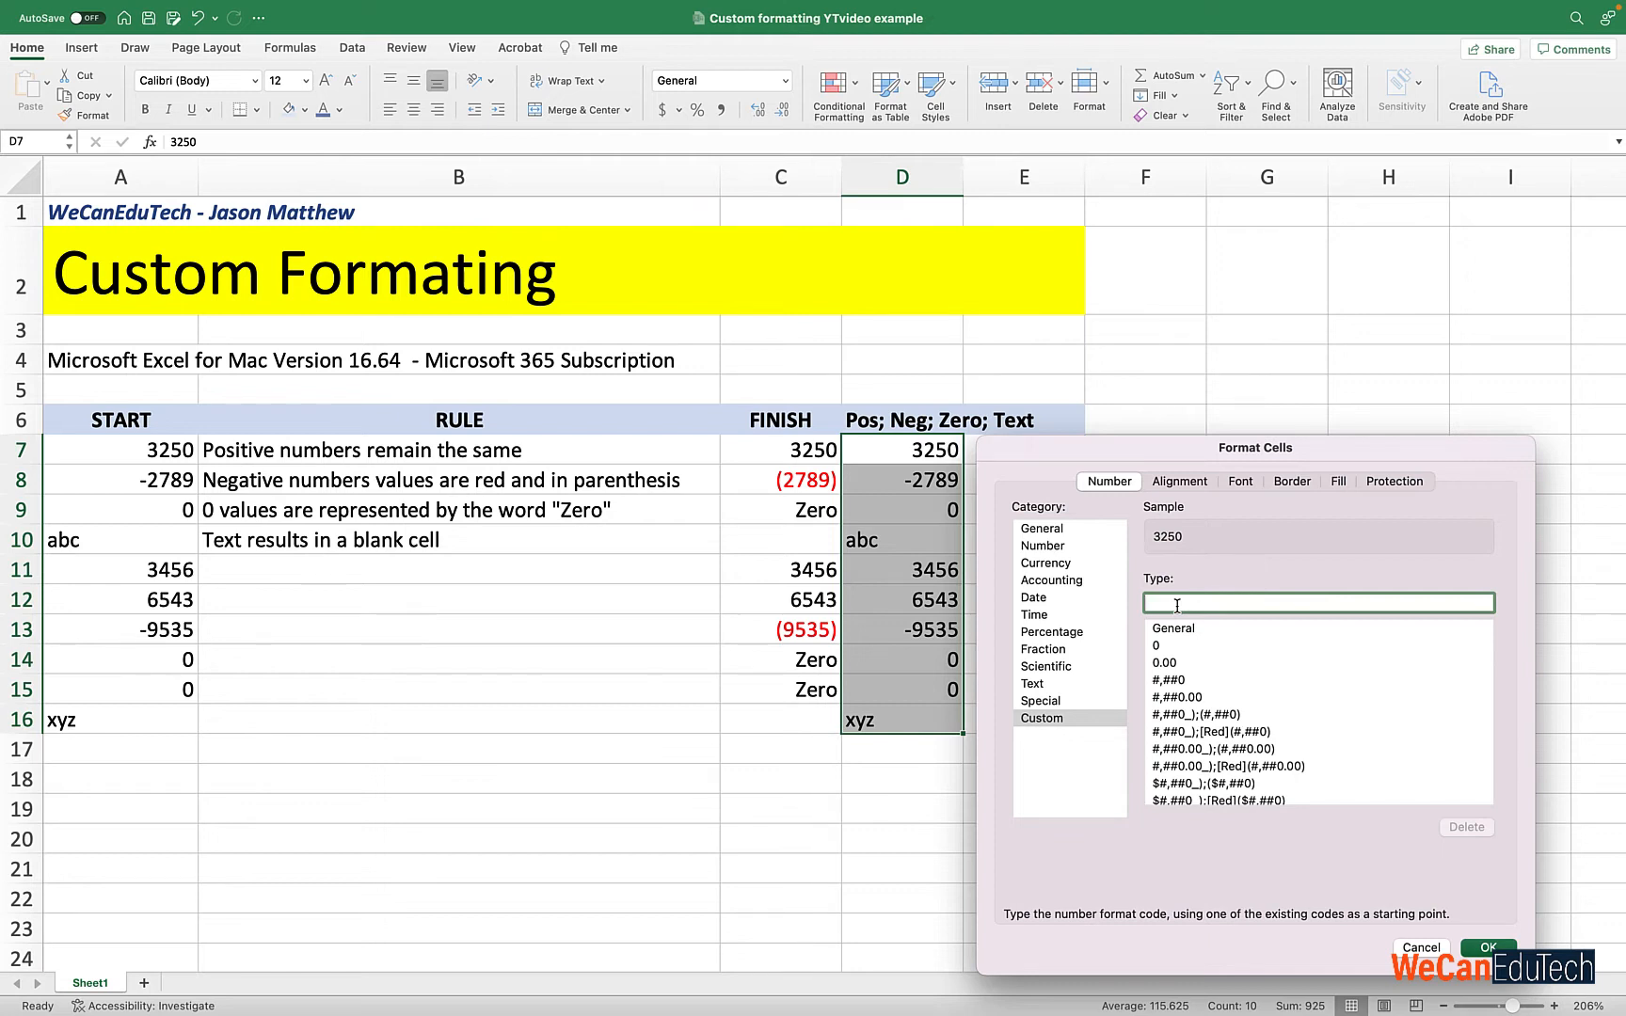
# Enter the custom format code General; [Red] (#); "Zero"; and apply it to D7:D16
pyautogui.write('General')
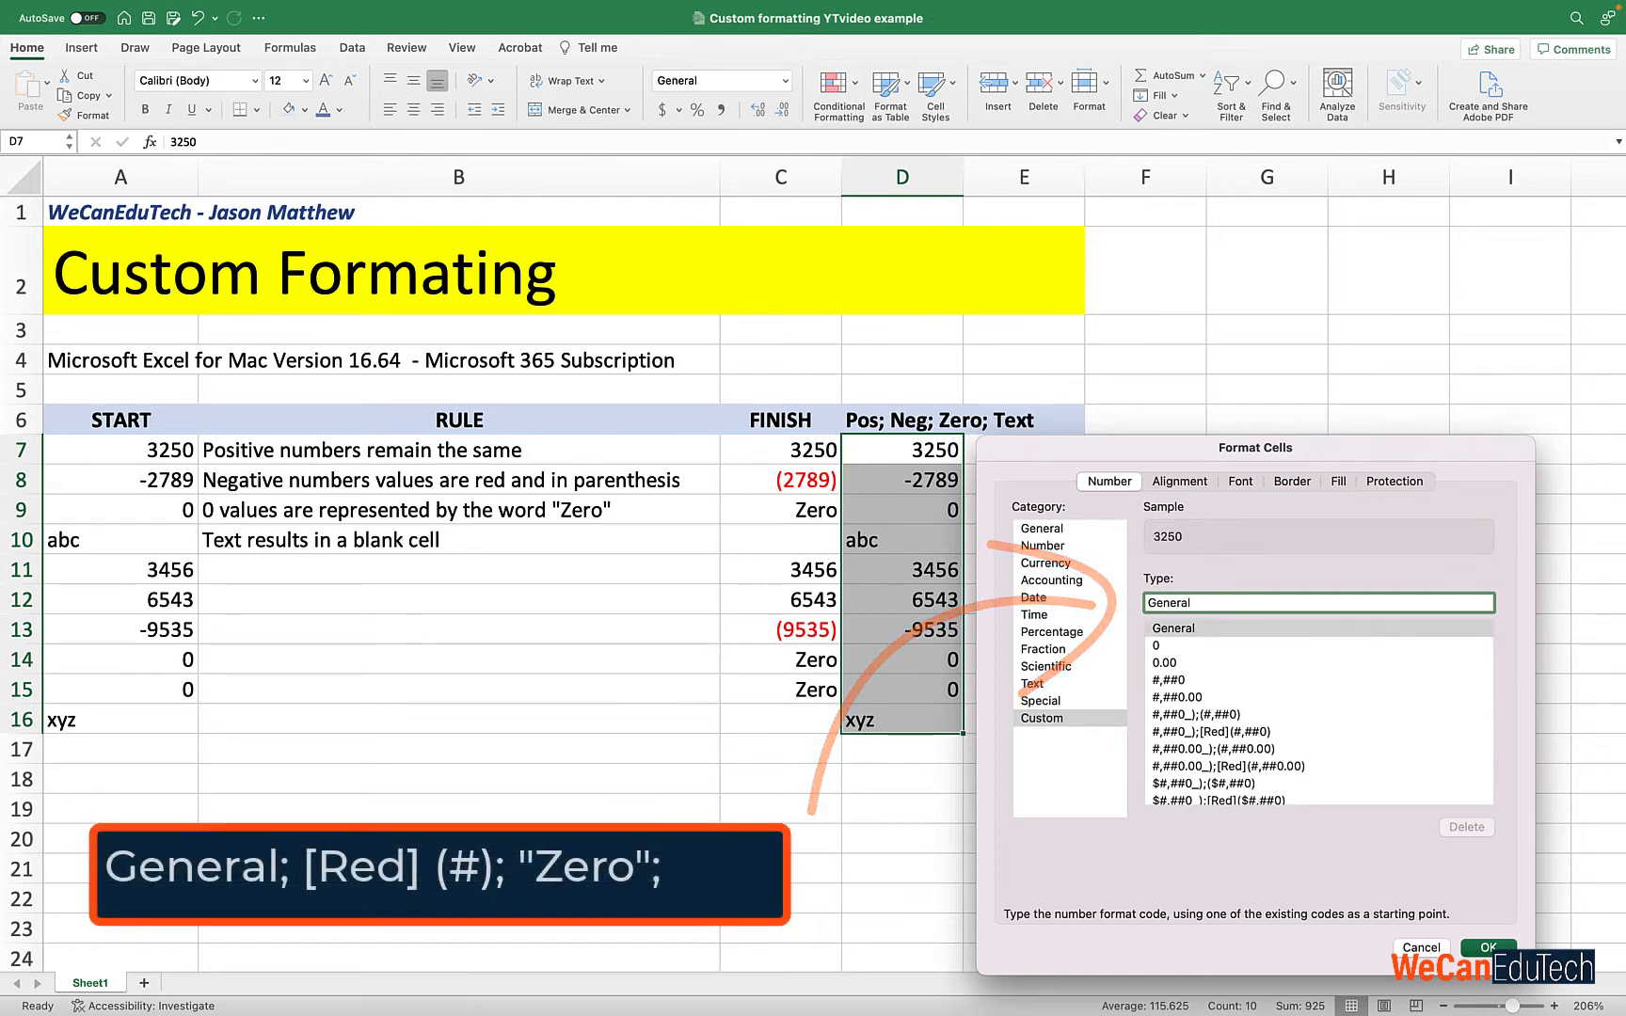
pyautogui.write(';')
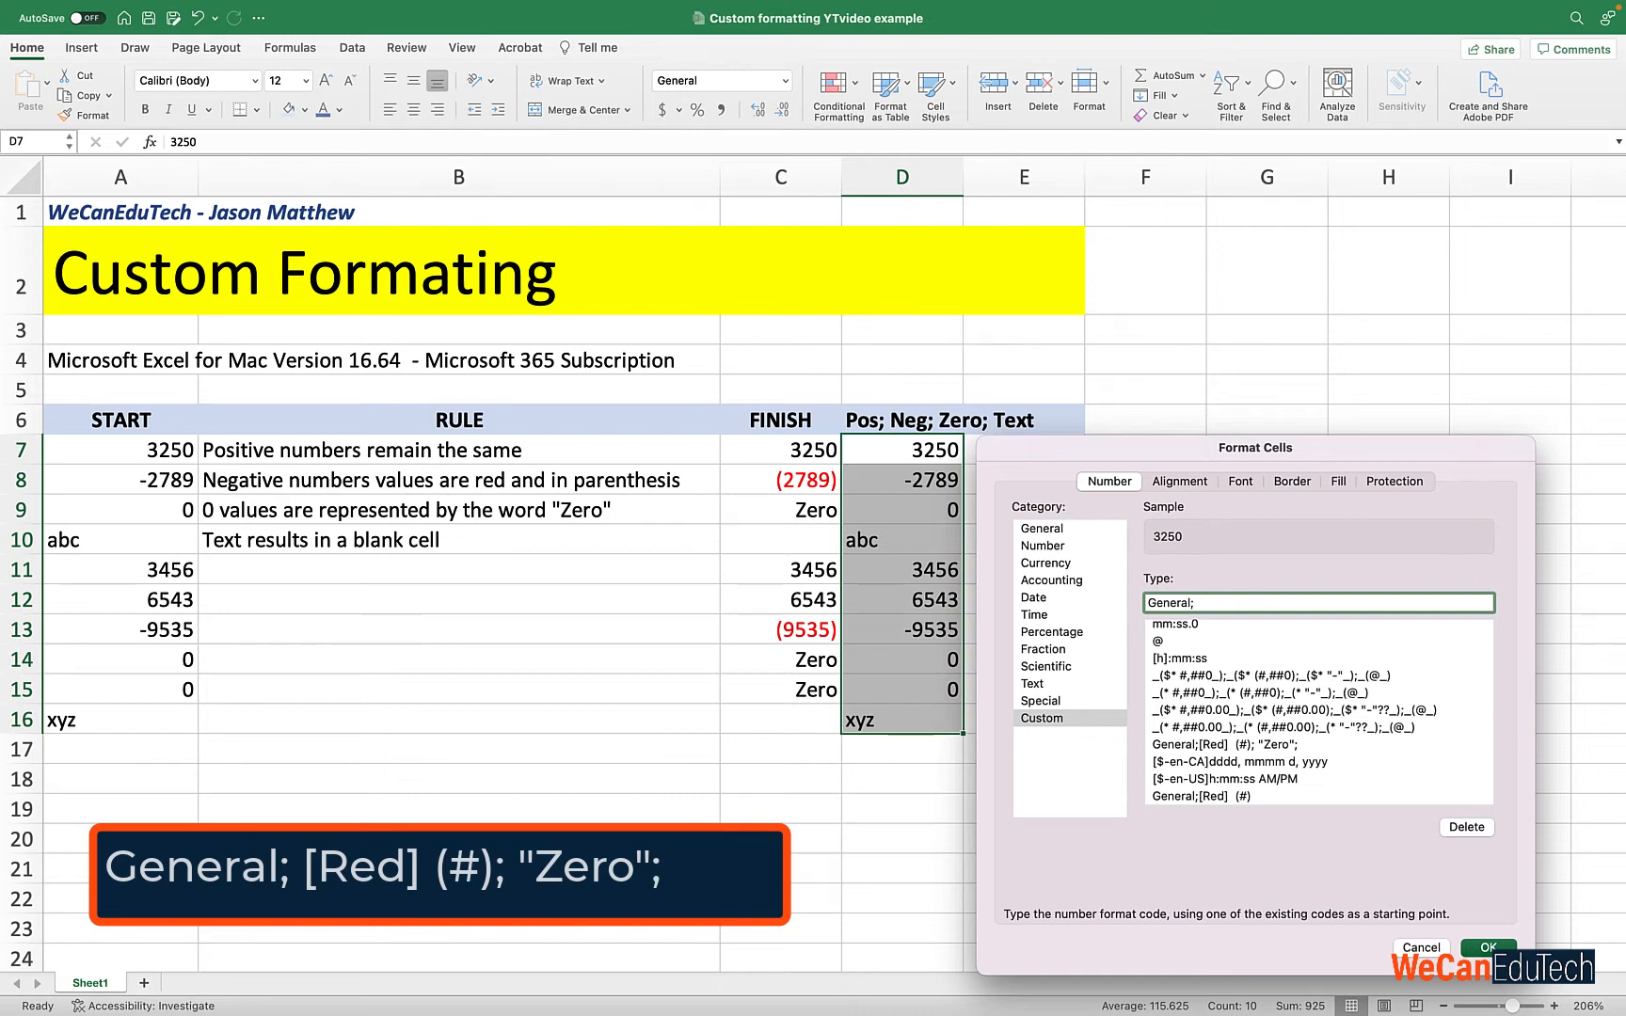
pyautogui.write('[')
pyautogui.write('Red')
pyautogui.write(']')
pyautogui.write('(')
pyautogui.write('#')
pyautogui.write('"')
pyautogui.write('Zero')
pyautogui.write('"')
pyautogui.write('"')
pyautogui.write(';')
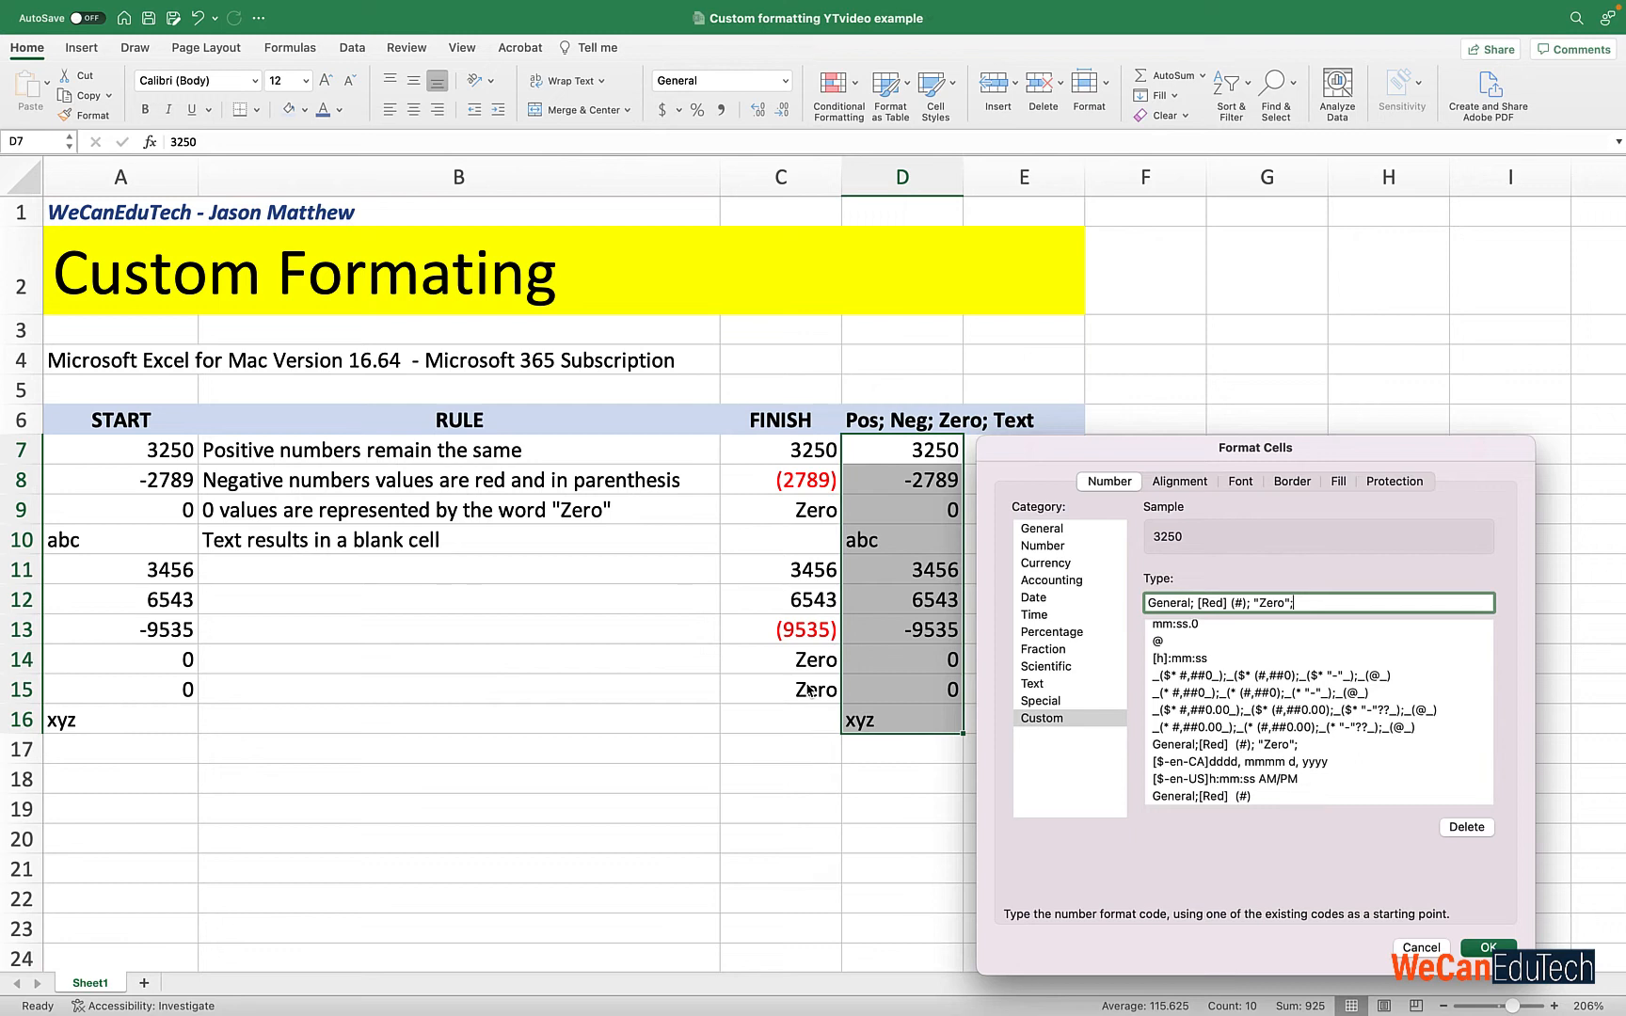
pyautogui.click(1478, 947)
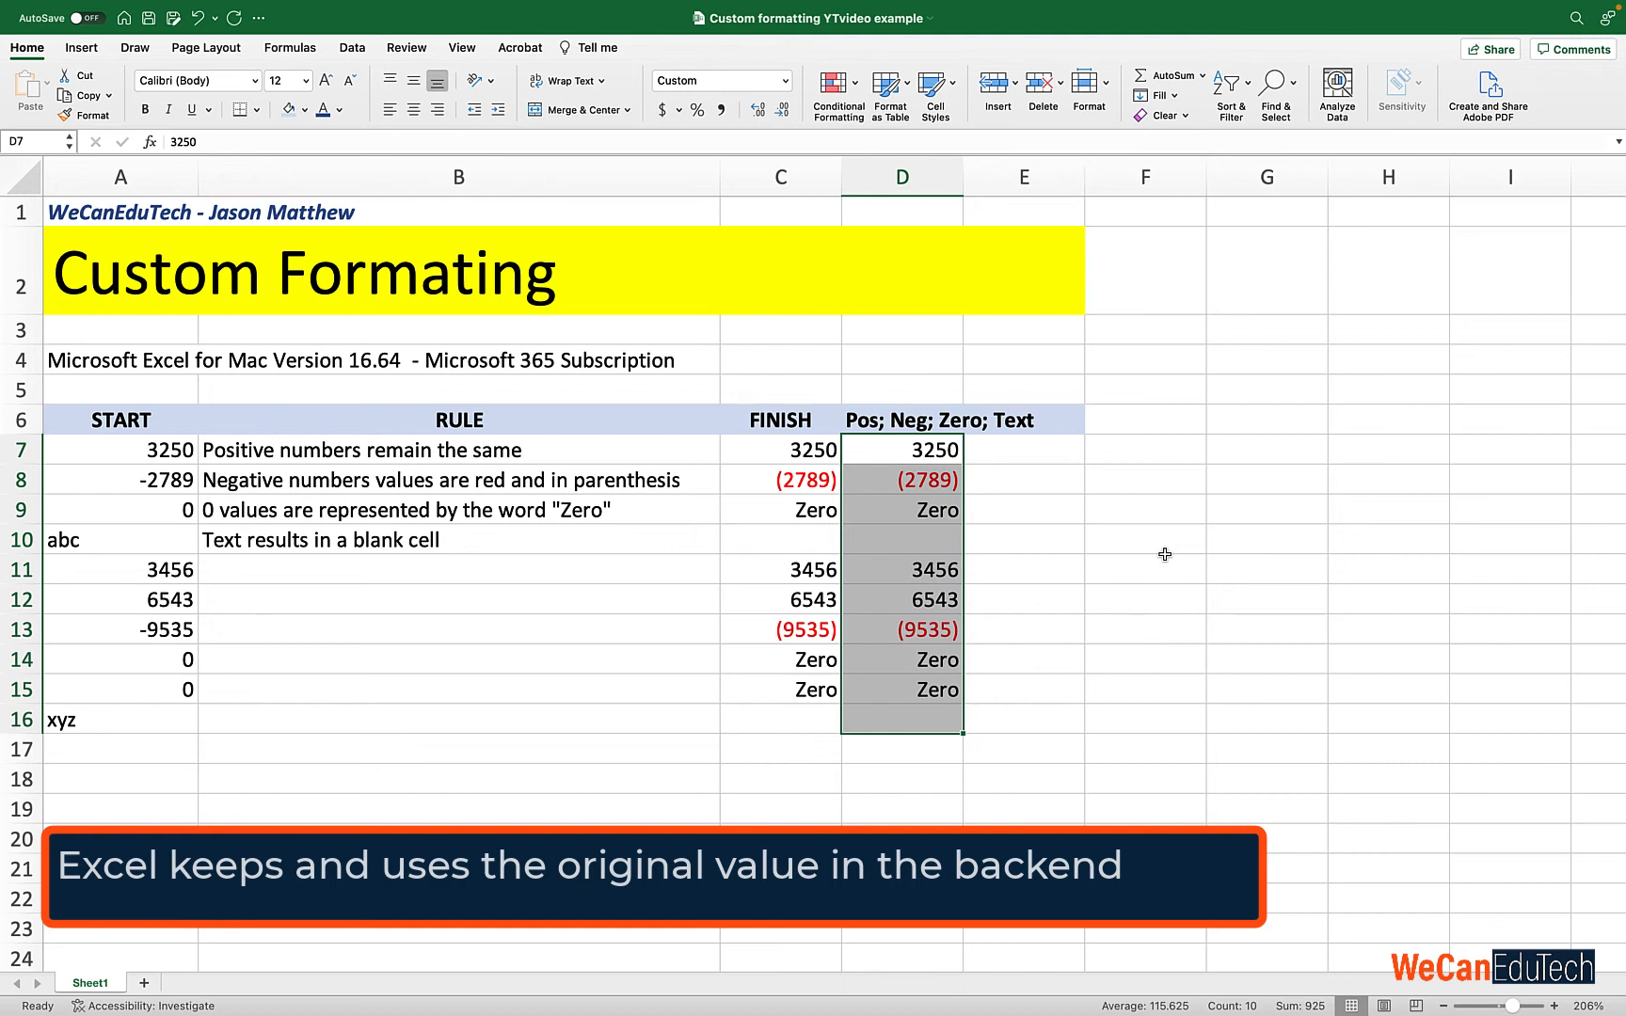
# Enter the formula =D9+1 in cell E9
pyautogui.click(994, 510)
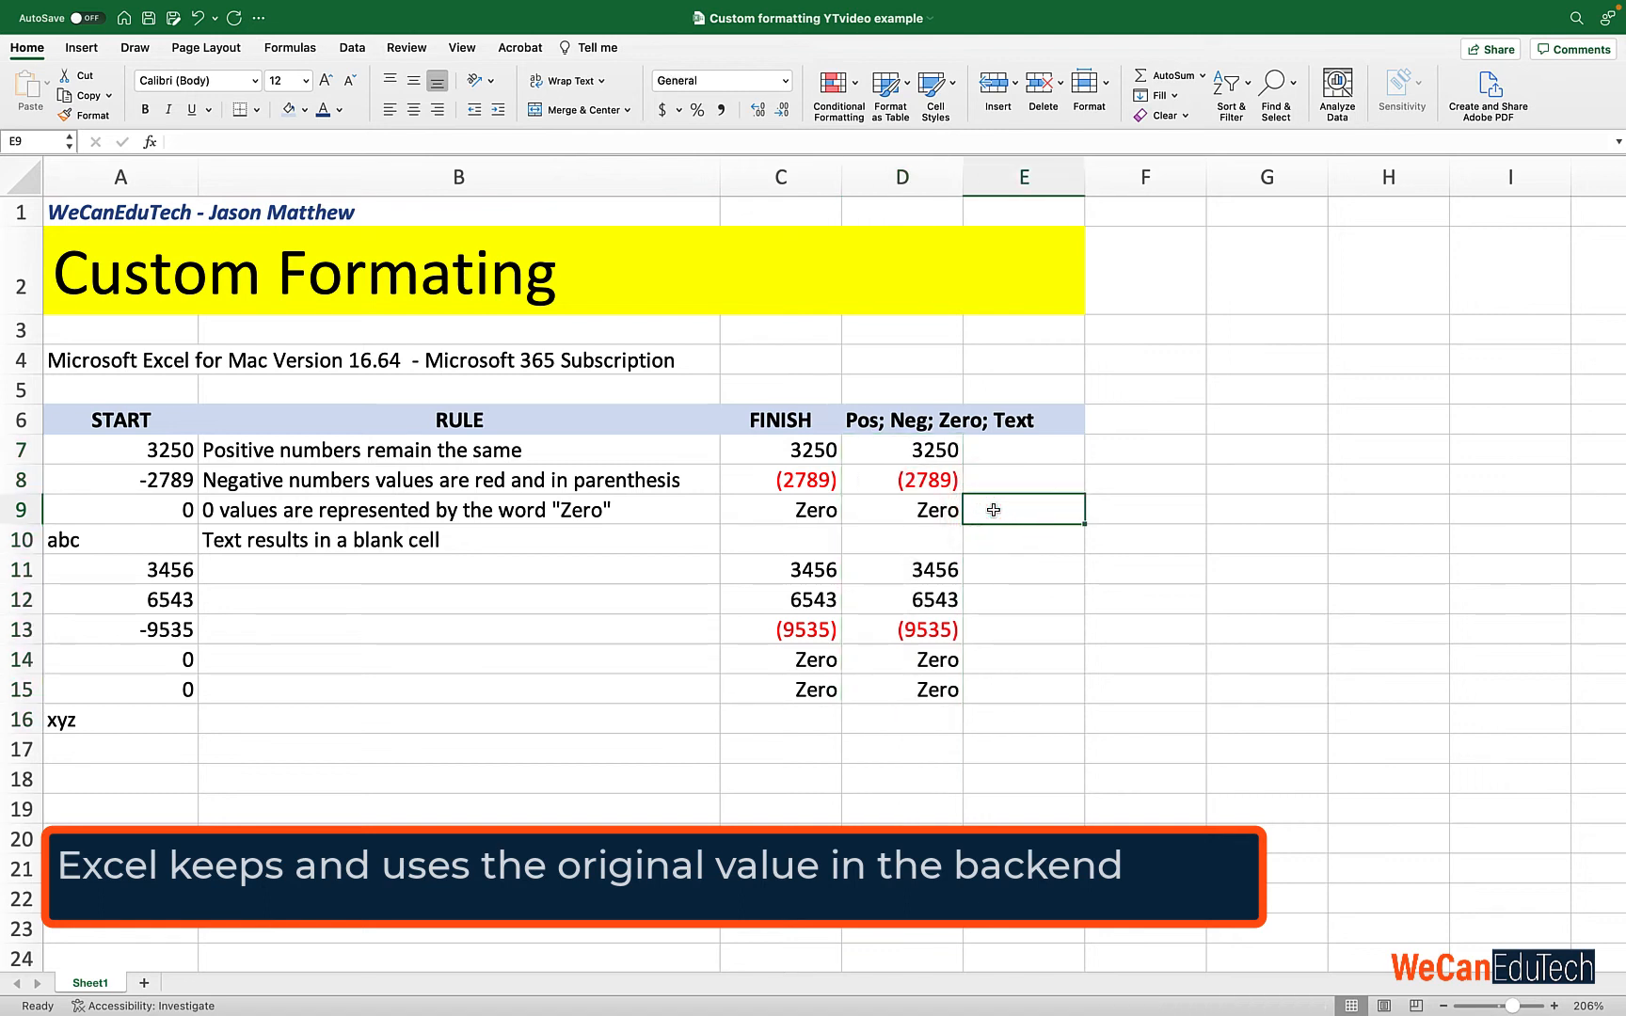
pyautogui.write('=D9')
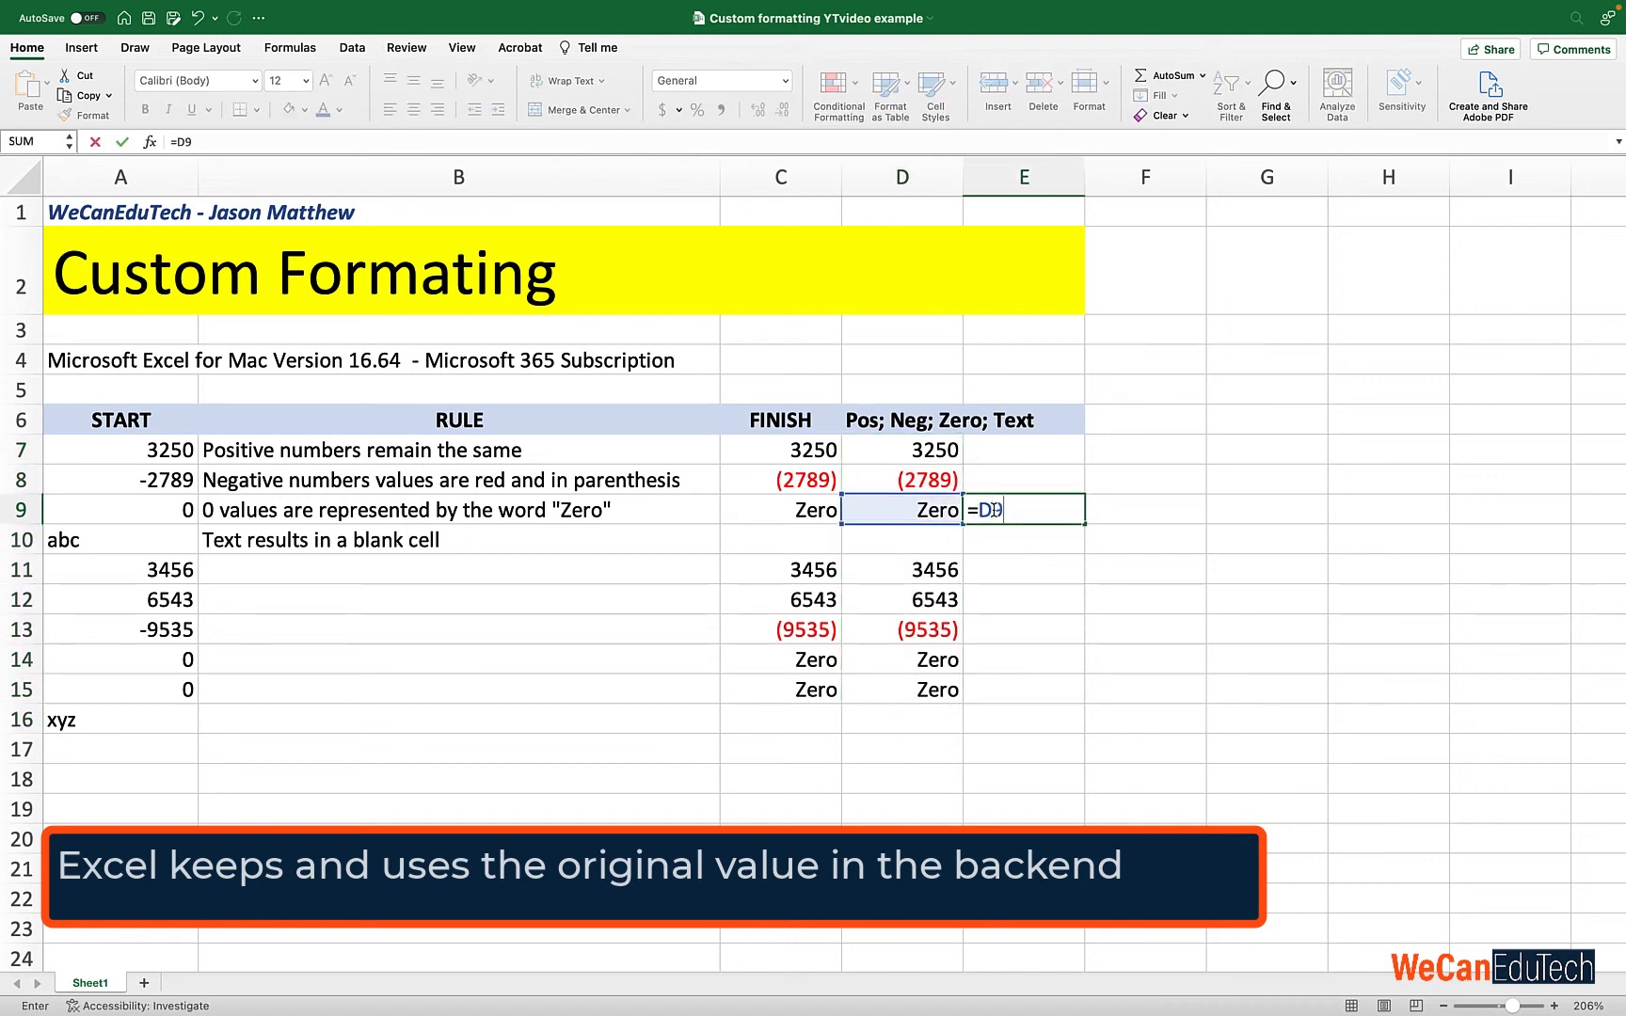
pyautogui.write('+')
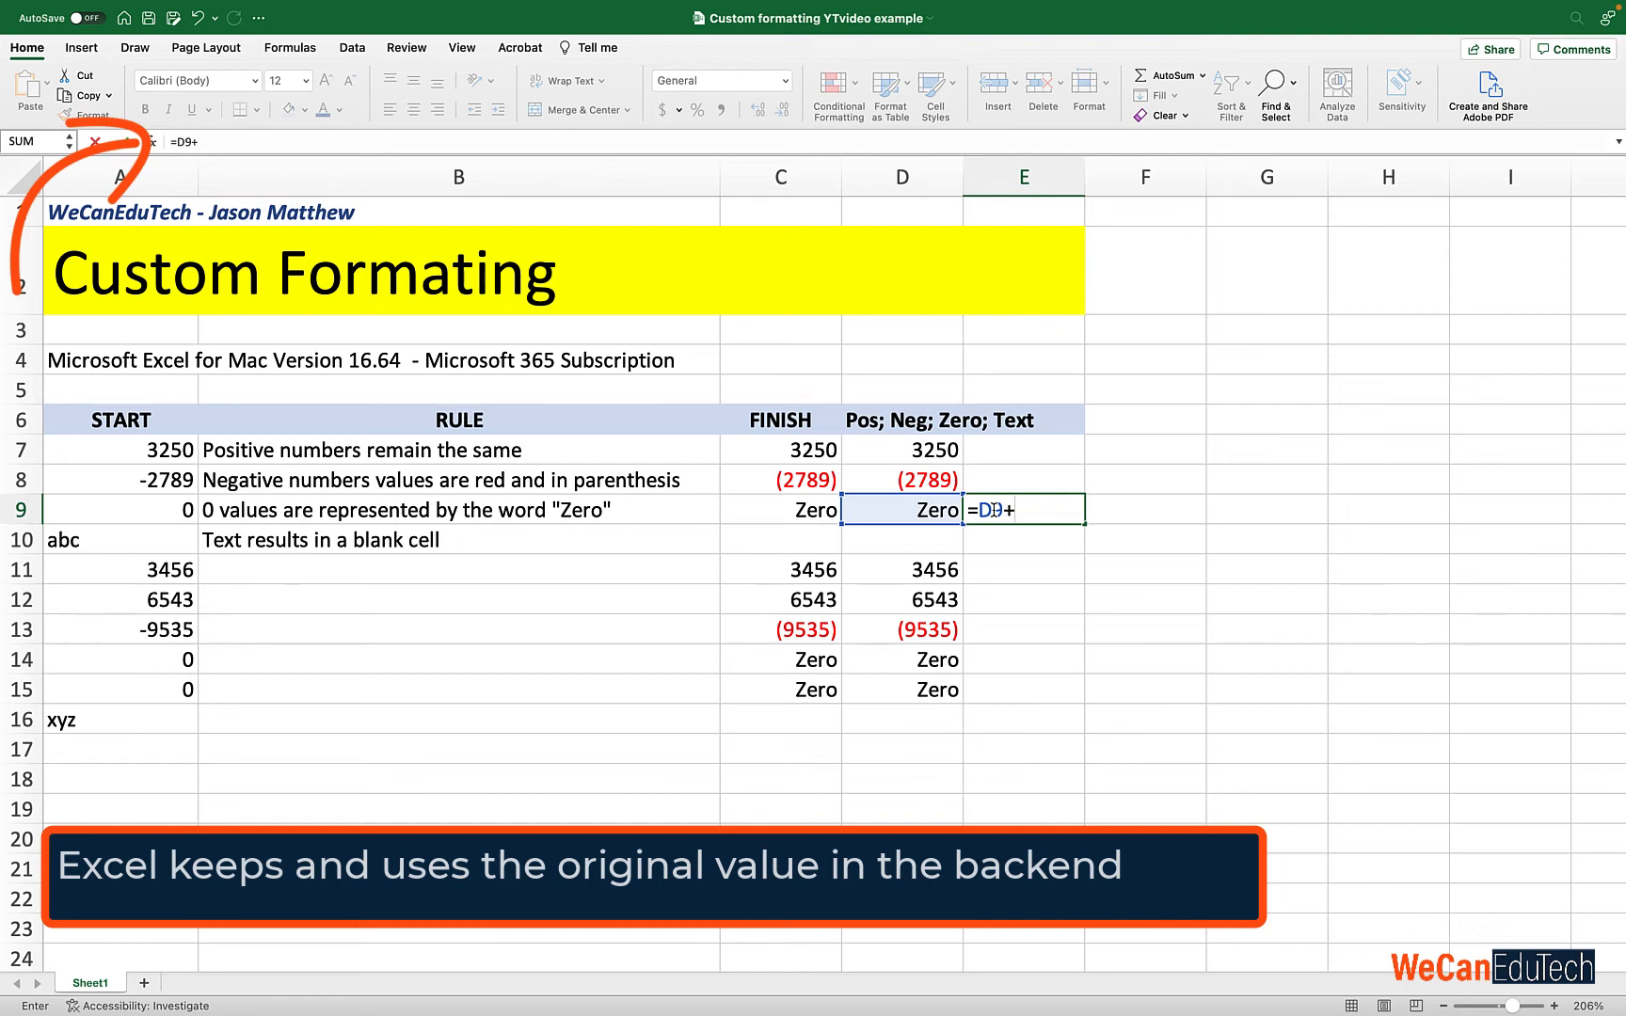
pyautogui.write('1')
pyautogui.press('Tab')
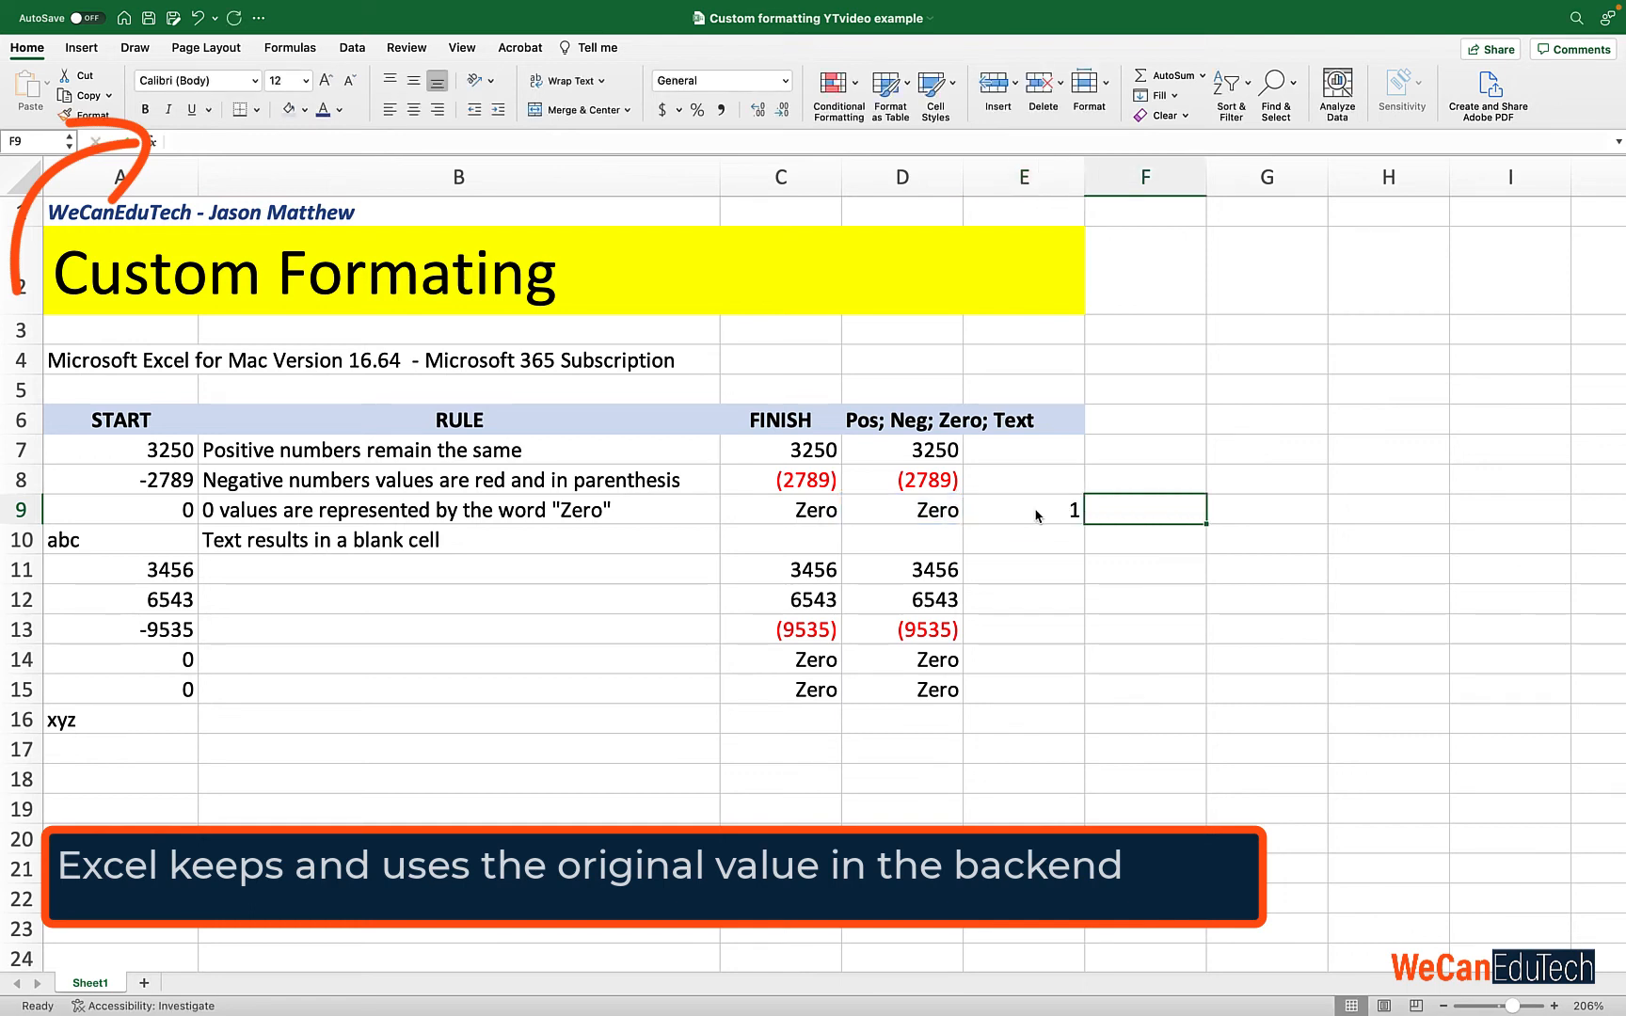
# Inspect the underlying contents of the custom-formatted cells D9 and D10
pyautogui.click(927, 509)
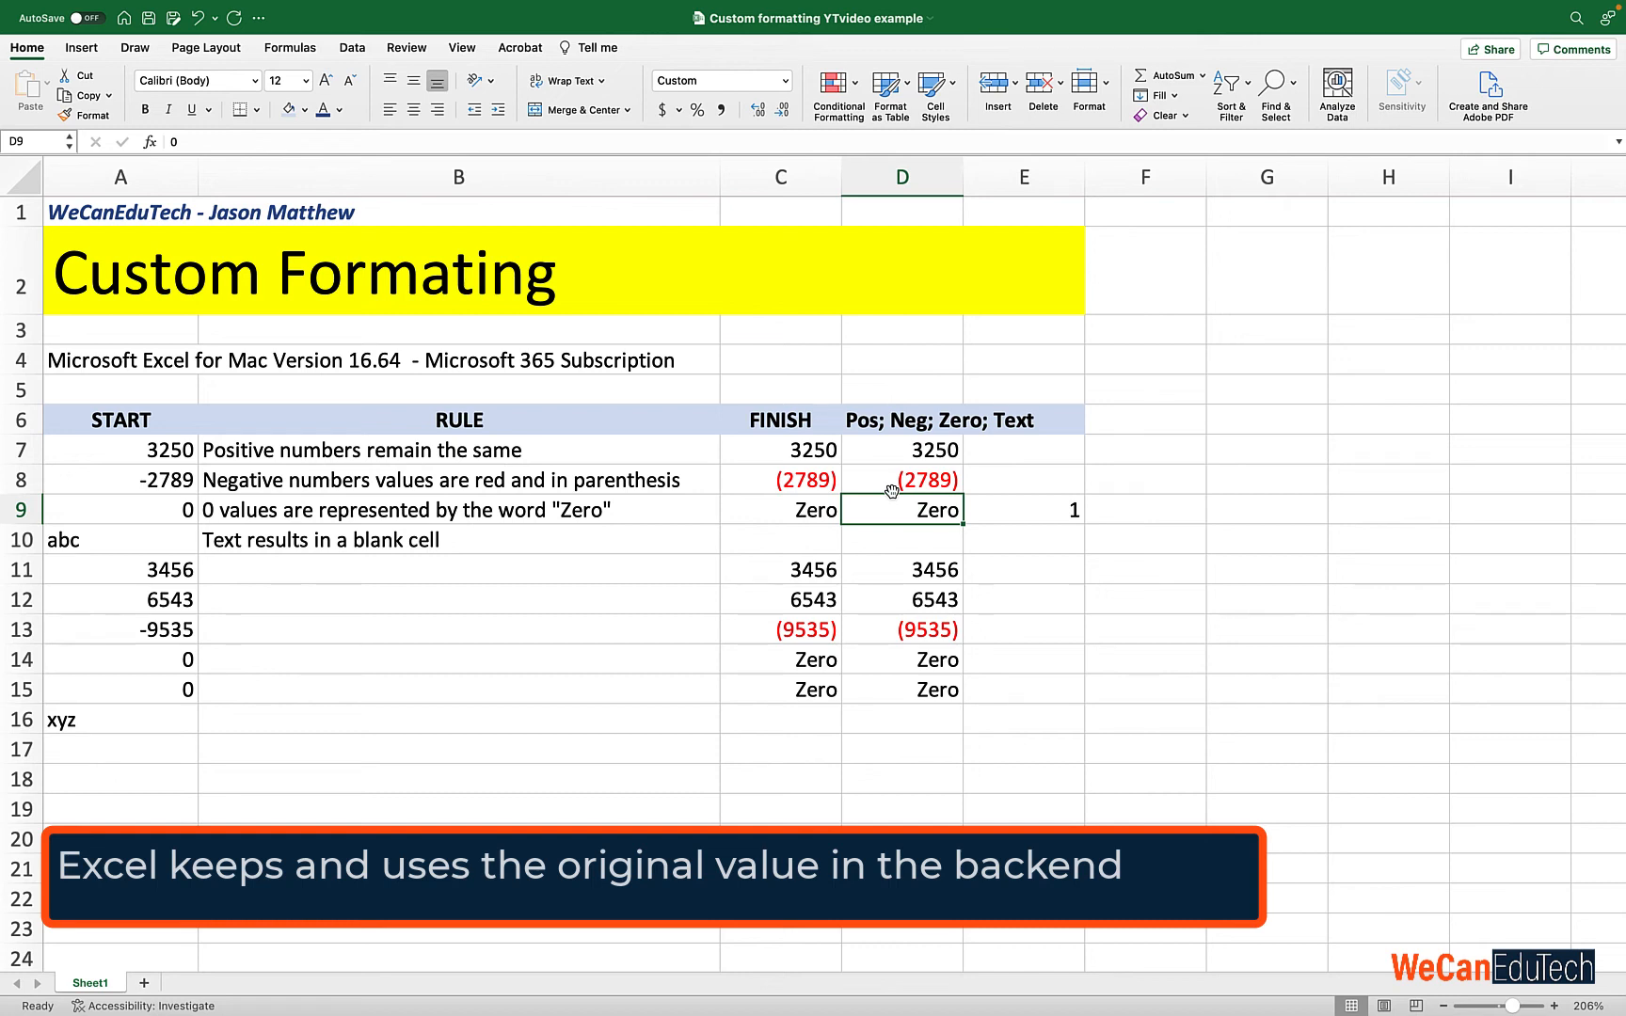
pyautogui.click(905, 547)
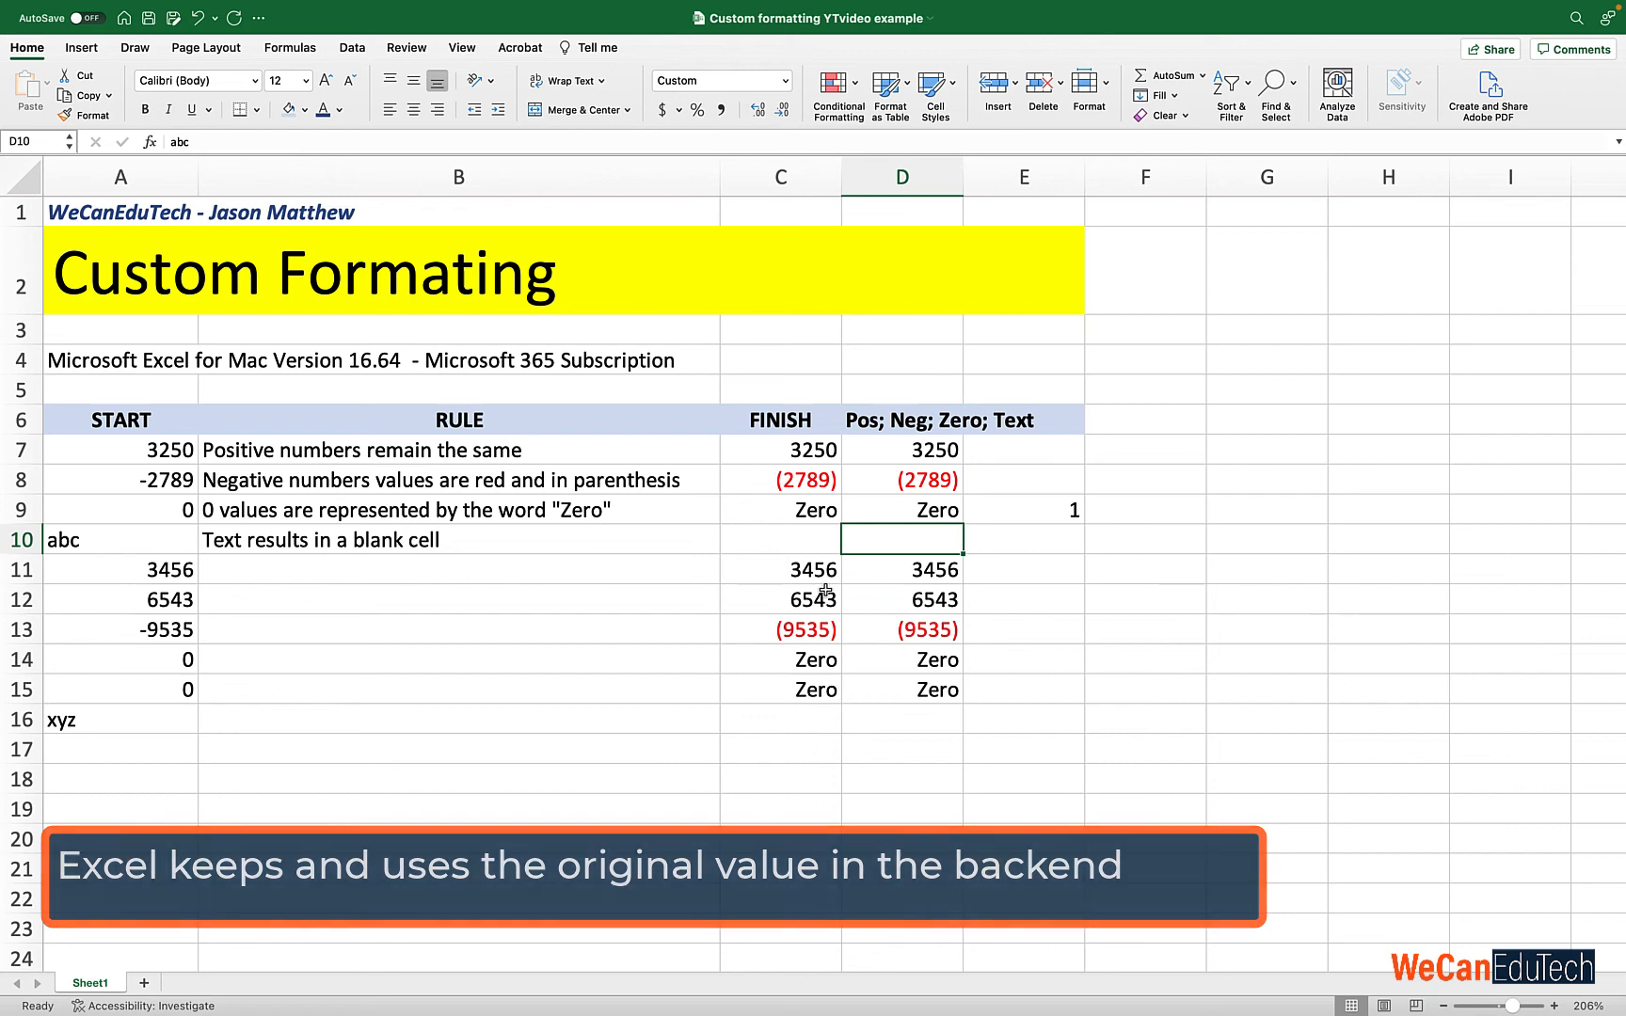
pyautogui.press('Up')
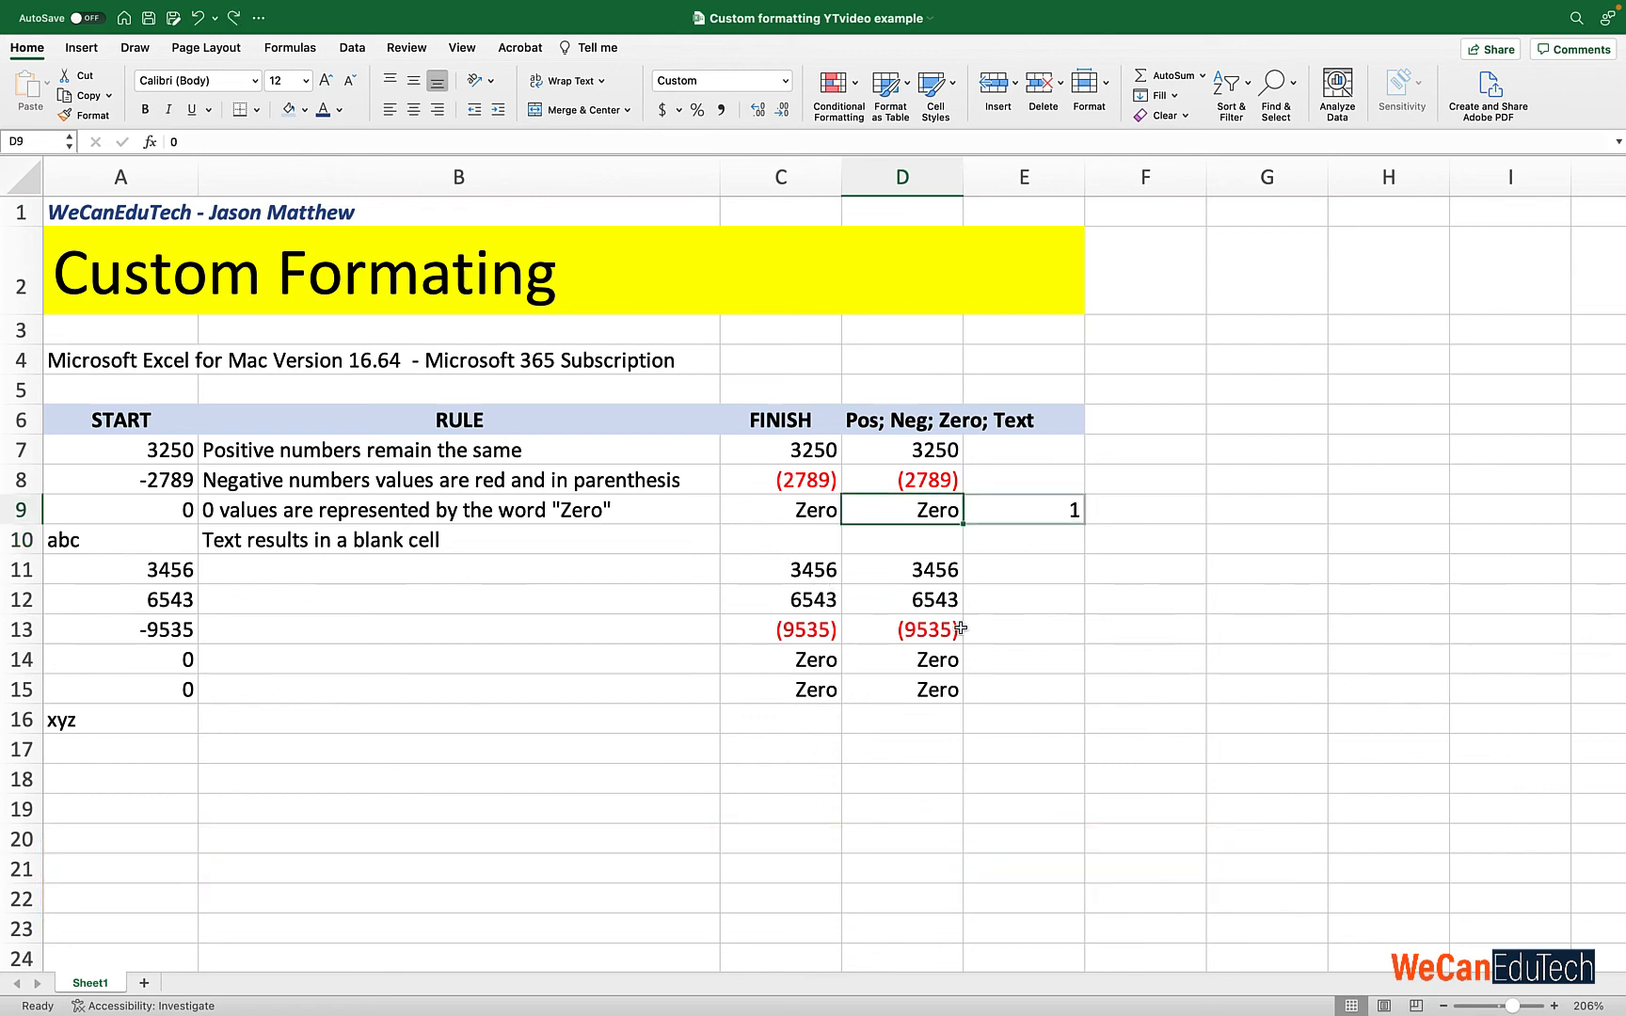
# Replace the value in cell D14 with -23 and inspect the cell's stored value
pyautogui.click(911, 663)
pyautogui.write('-')
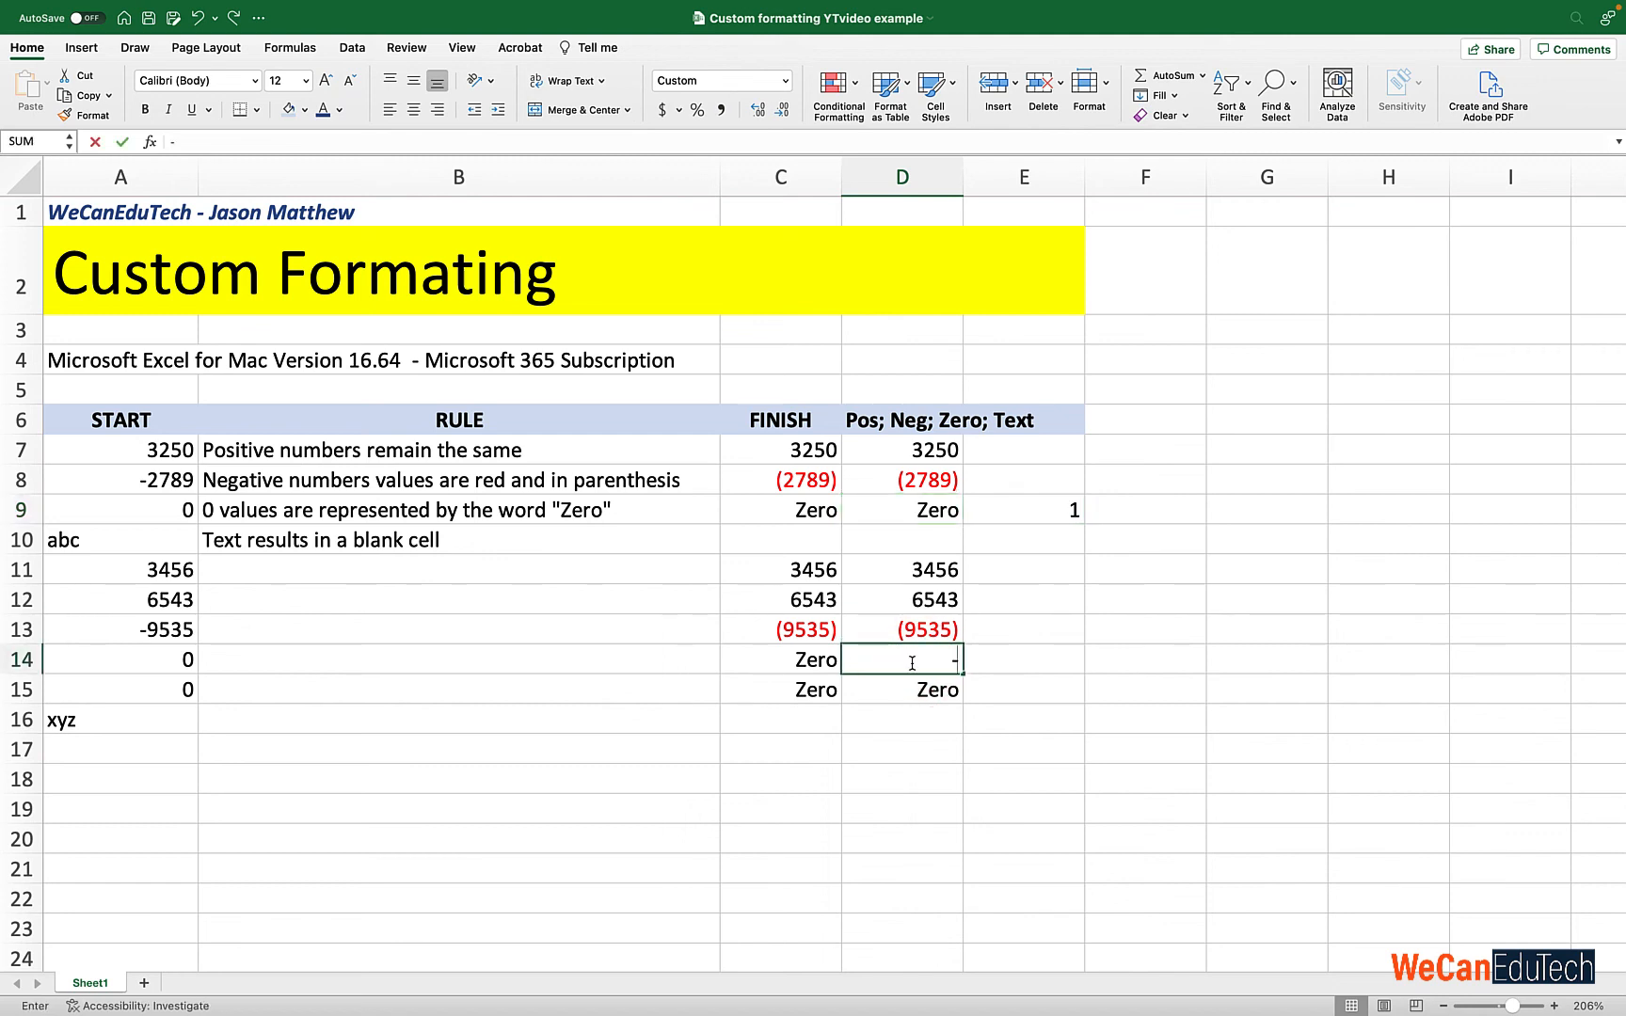
pyautogui.write('23')
pyautogui.press('Tab')
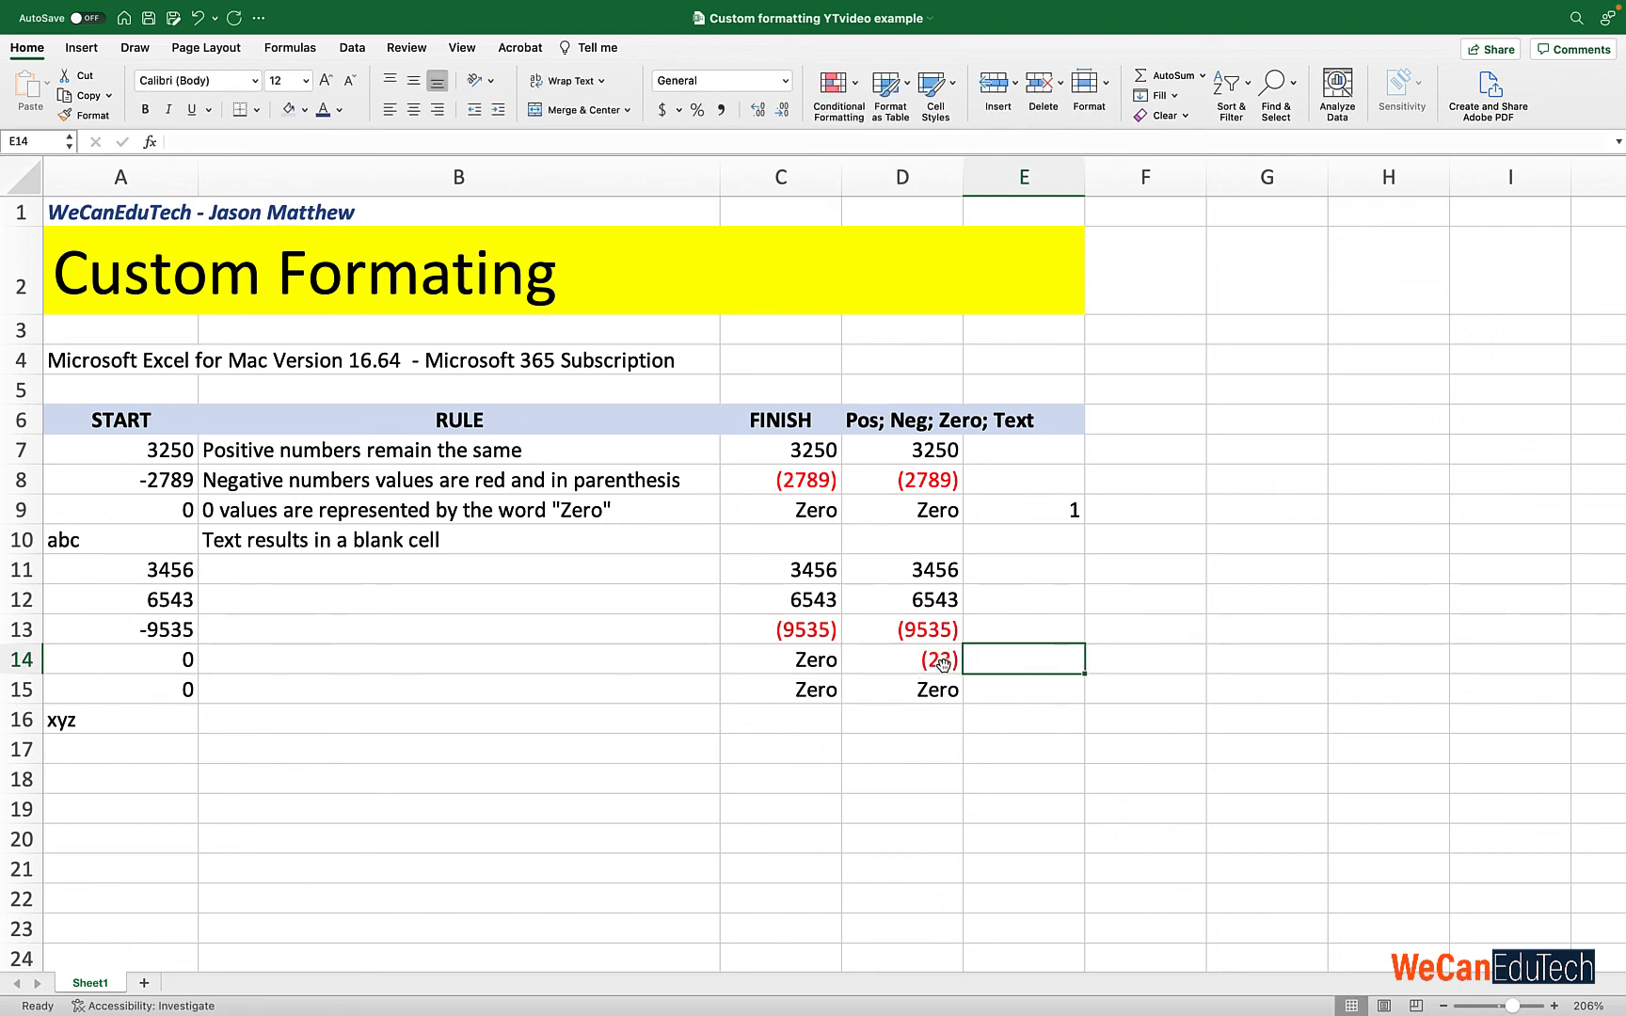
pyautogui.click(941, 664)
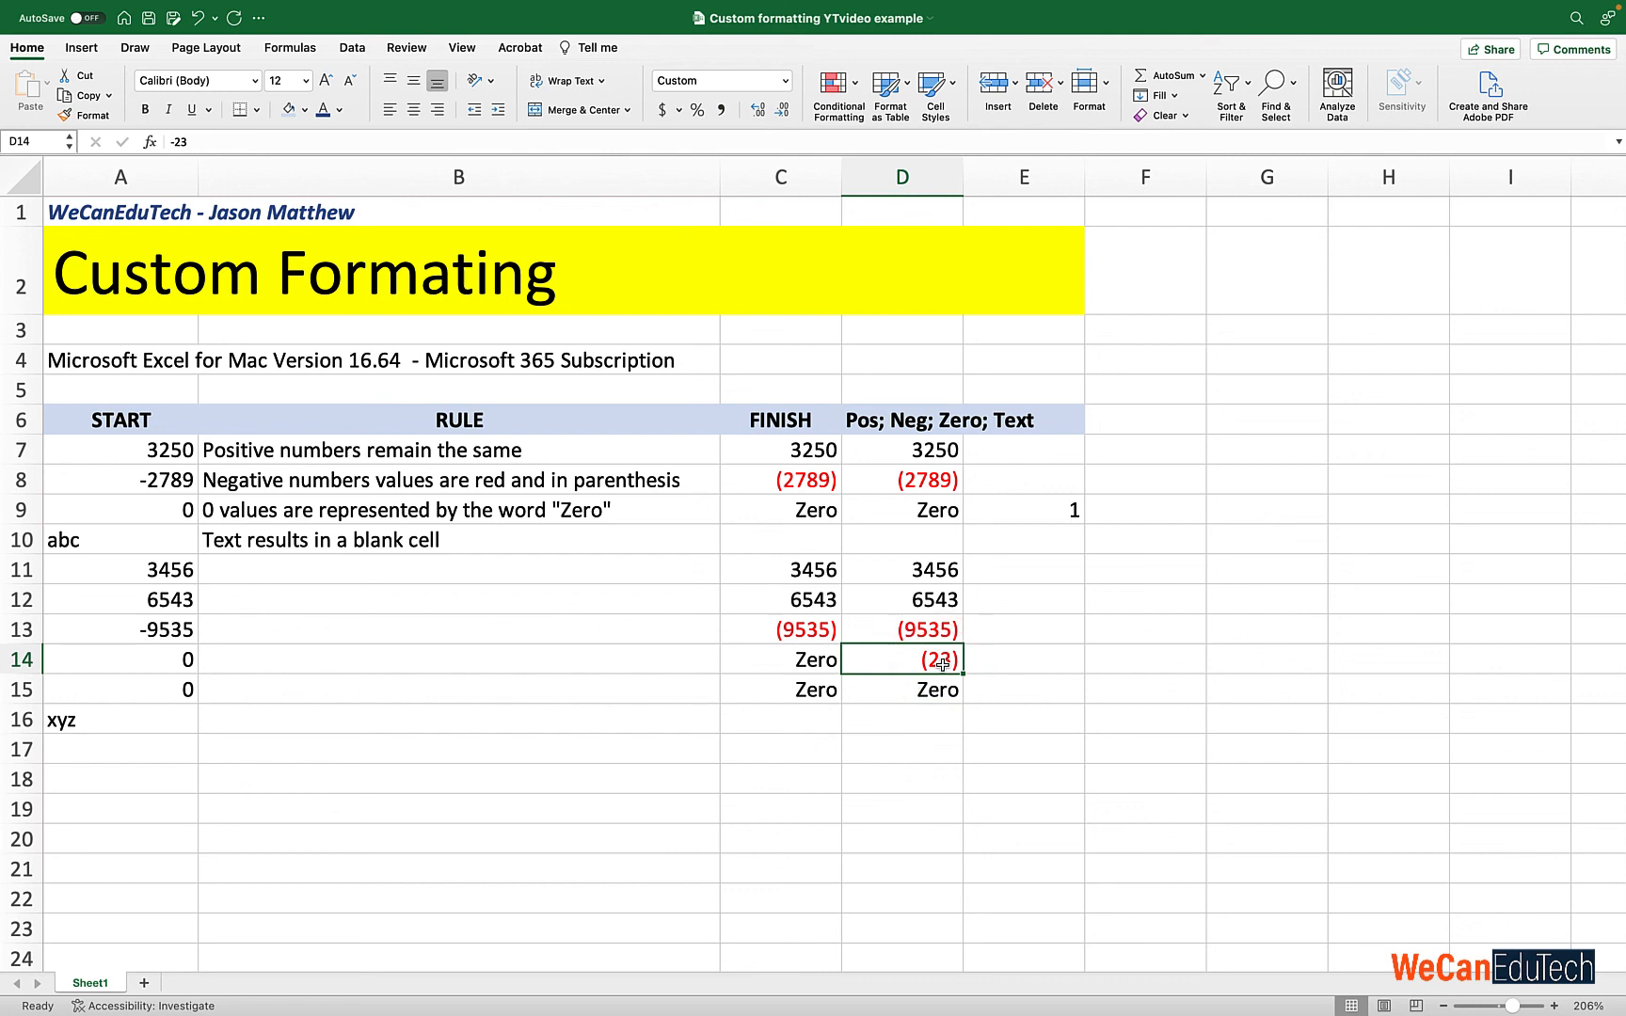